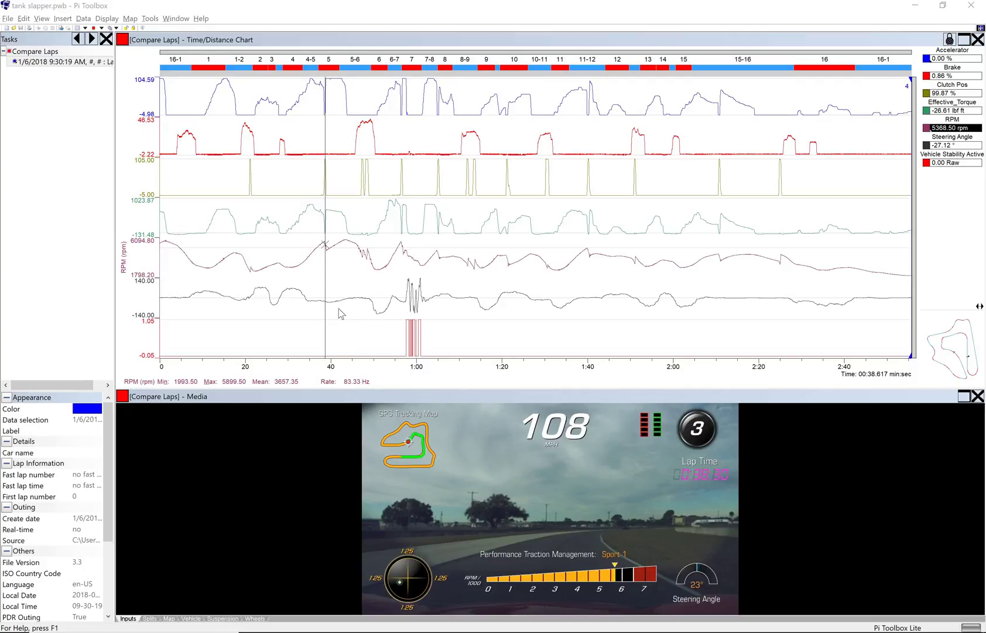
Step: Enlarge the onboard lap video, restore it beneath the chart, then activate the telemetry chart pane
left_click(964, 397)
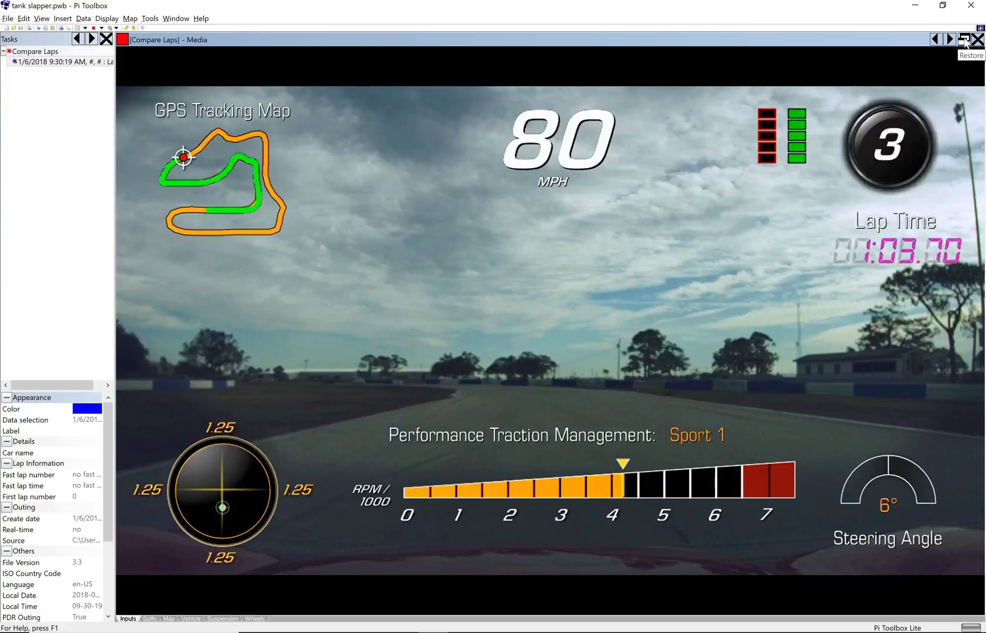
left_click(965, 41)
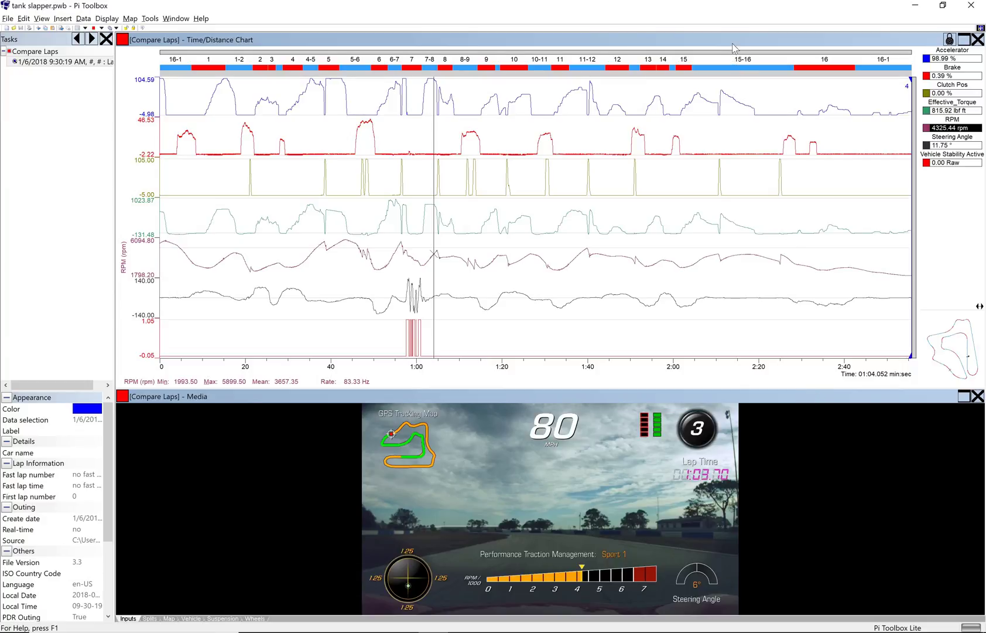
left_click(963, 39)
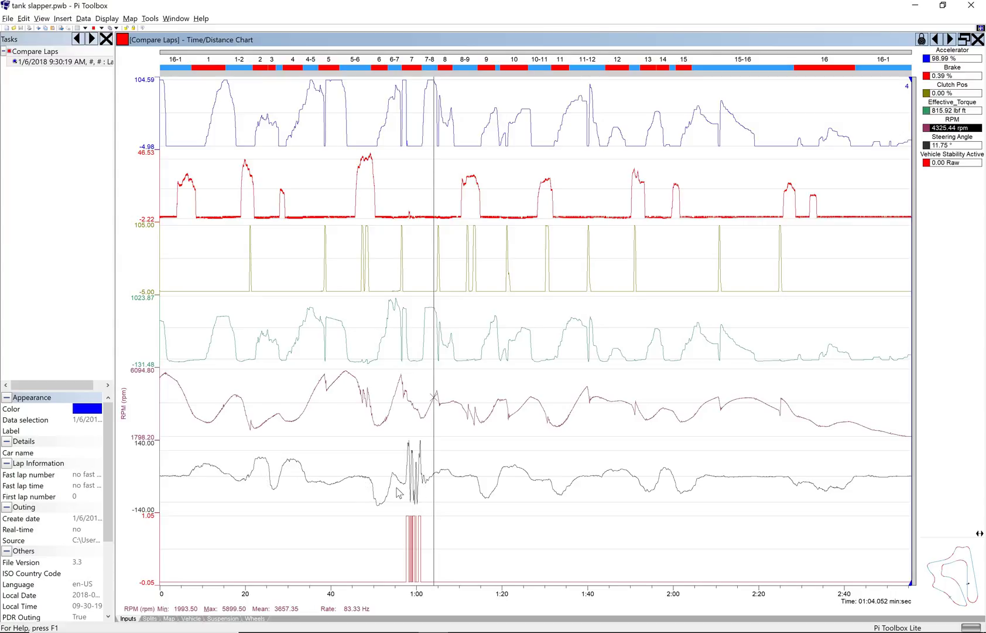
Step: Move the time marker into the steering oscillation and fine-tune it to 57.4 s
left_click_drag(398, 492, 406, 507)
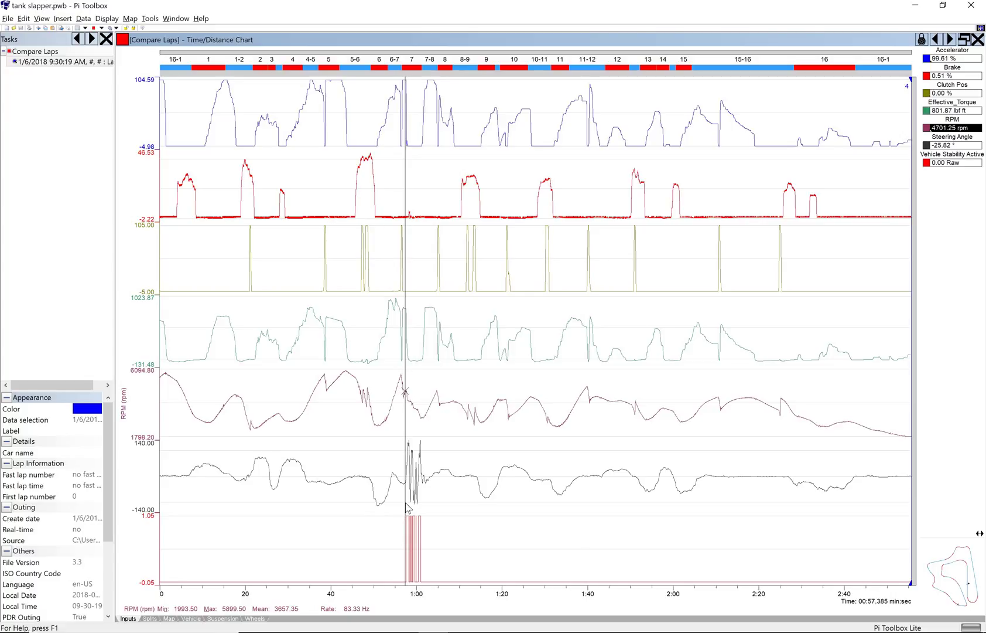
scroll(406, 507, "up", 1)
scroll(536, 521, "up", 1)
left_click(560, 507)
scroll(586, 519, "up", 1)
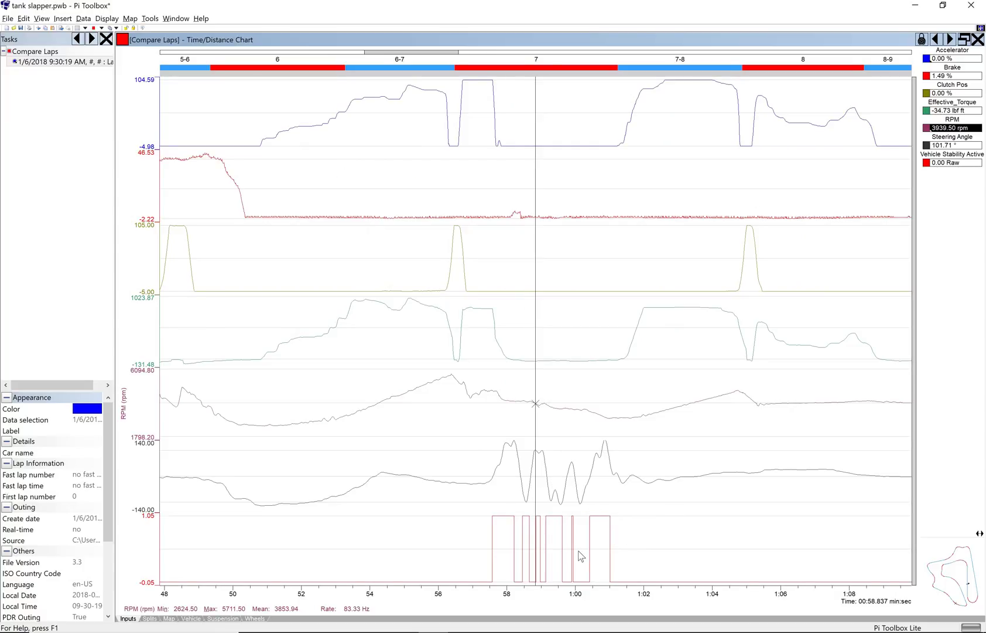
scroll(580, 555, "left", 1)
scroll(562, 550, "left", 3)
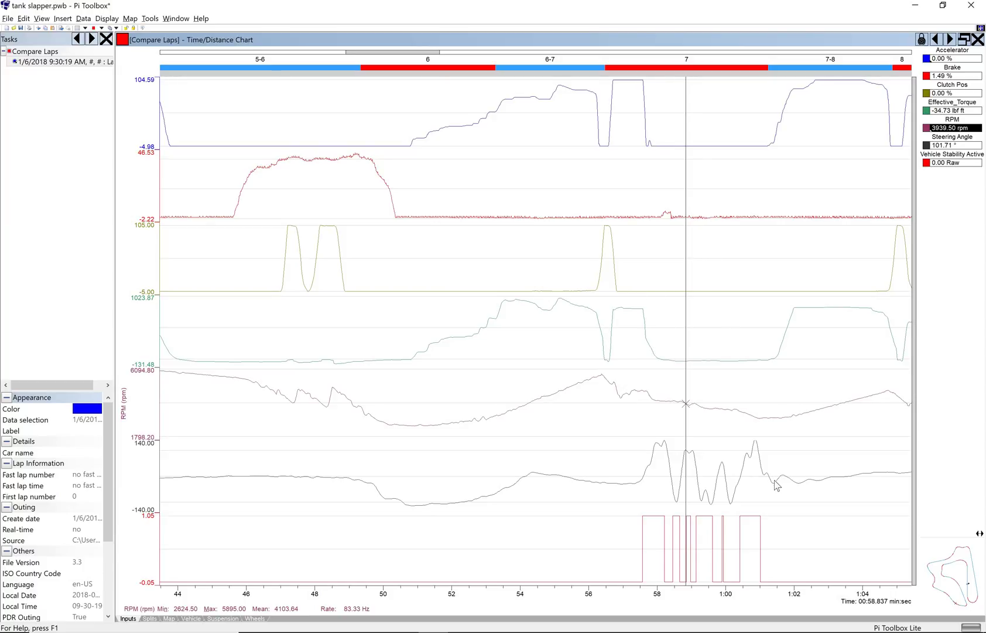
left_click(638, 137)
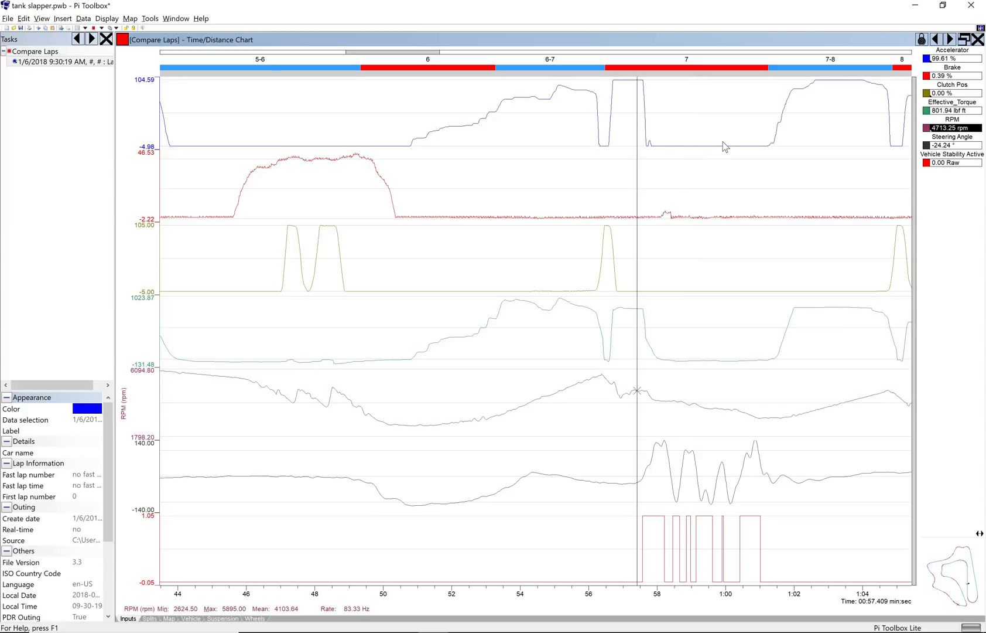
key("Left")
key("Left")
key("Left")
key("Left")
key("Left")
key("Right")
key("Right")
key("Right")
key("Right")
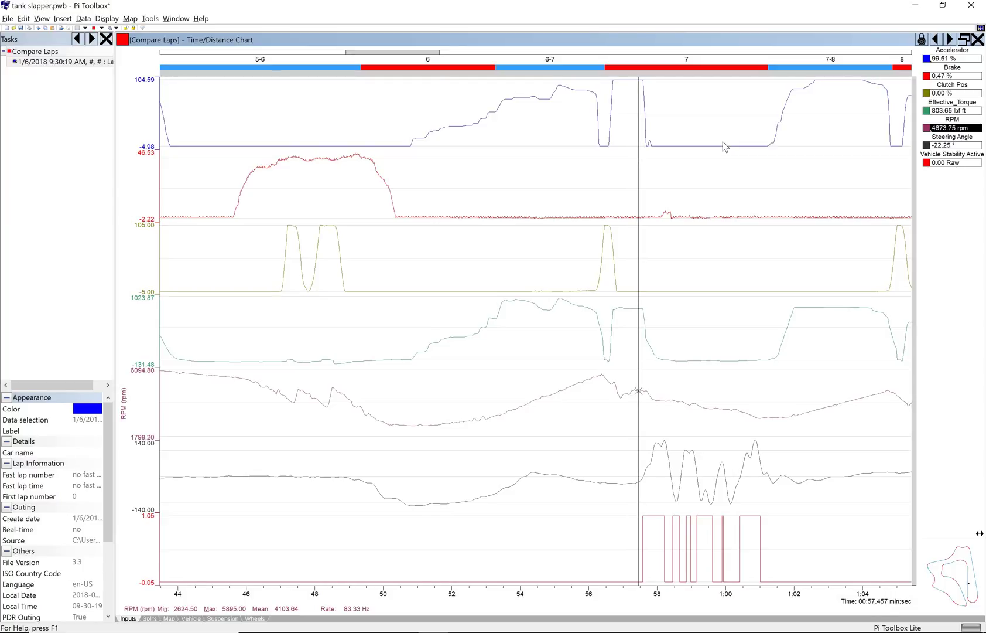
key("Right")
key("Right")
key("Right")
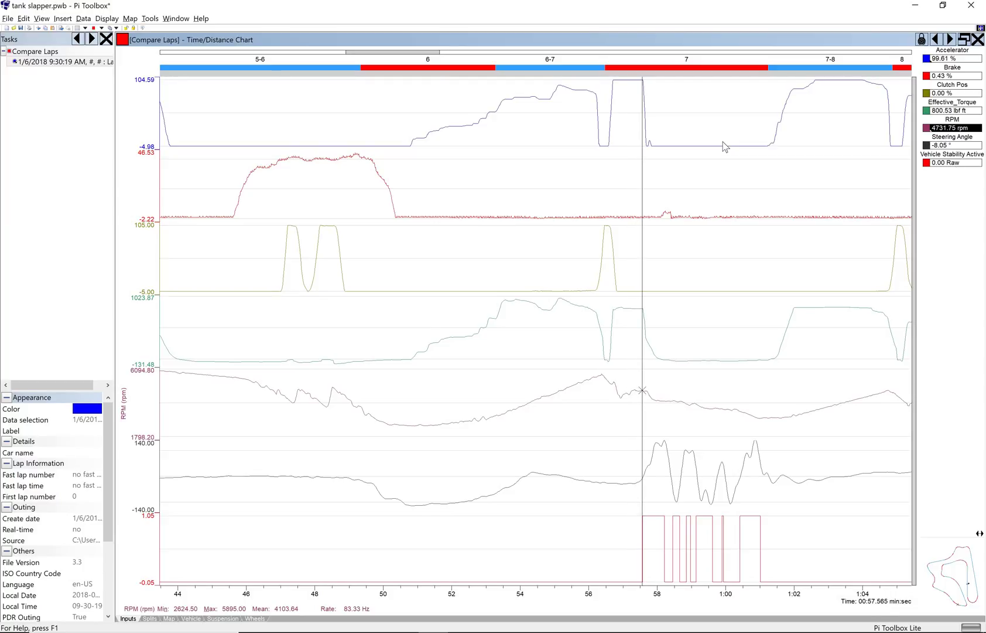
key("Left")
key("Left")
key("Left")
key("Left")
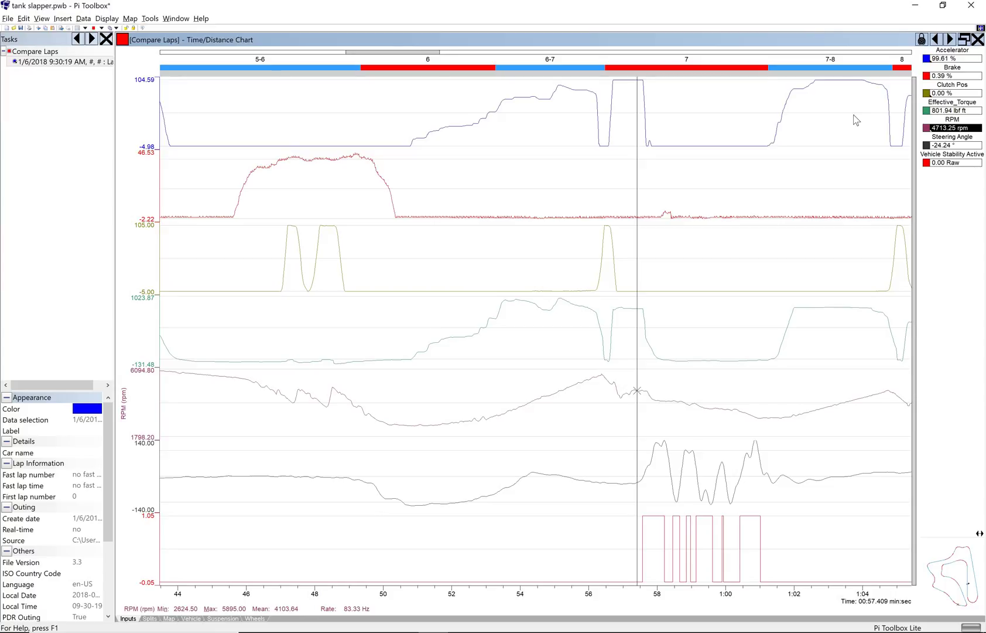
scroll(755, 200, "up", 3)
scroll(573, 413, "down", 3)
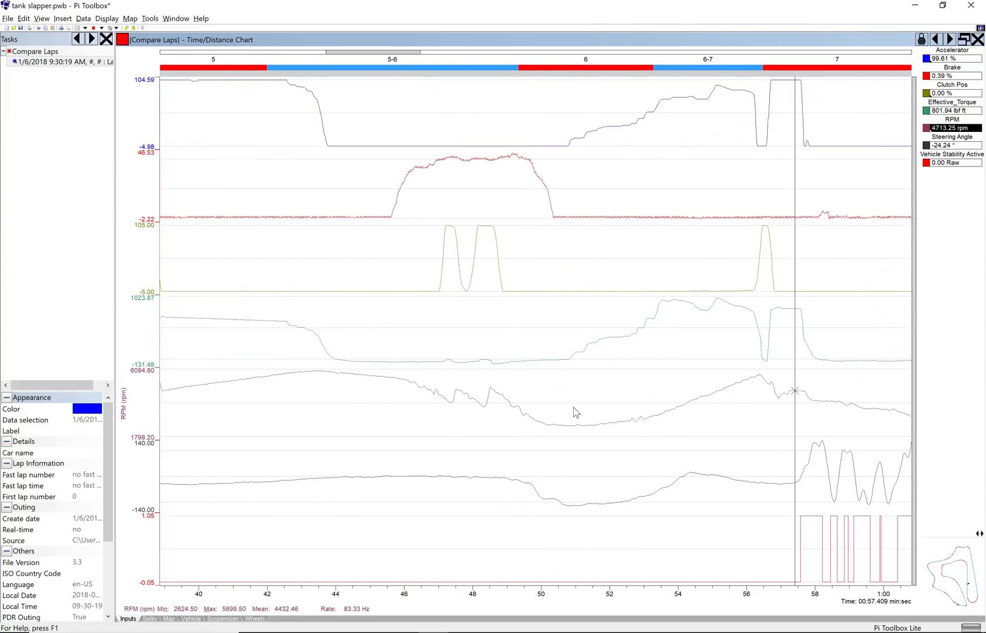
scroll(572, 401, "down", 3)
scroll(570, 397, "up", 1)
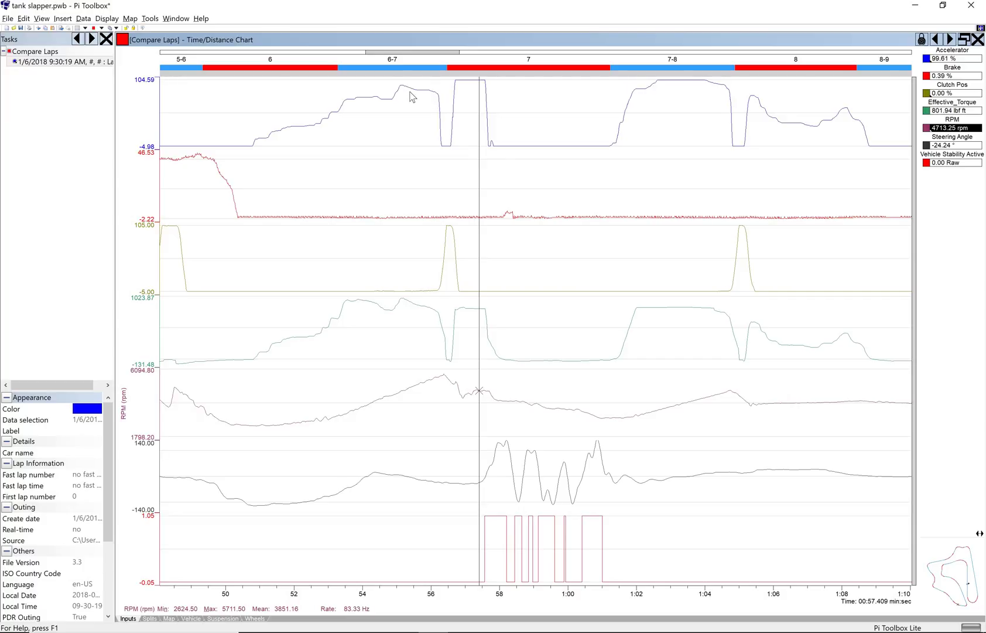
Step: Set the time marker to about 56 s, just before the oscillation, dismissing the chart context menu
left_click(407, 91)
right_click(410, 89)
key("Escape")
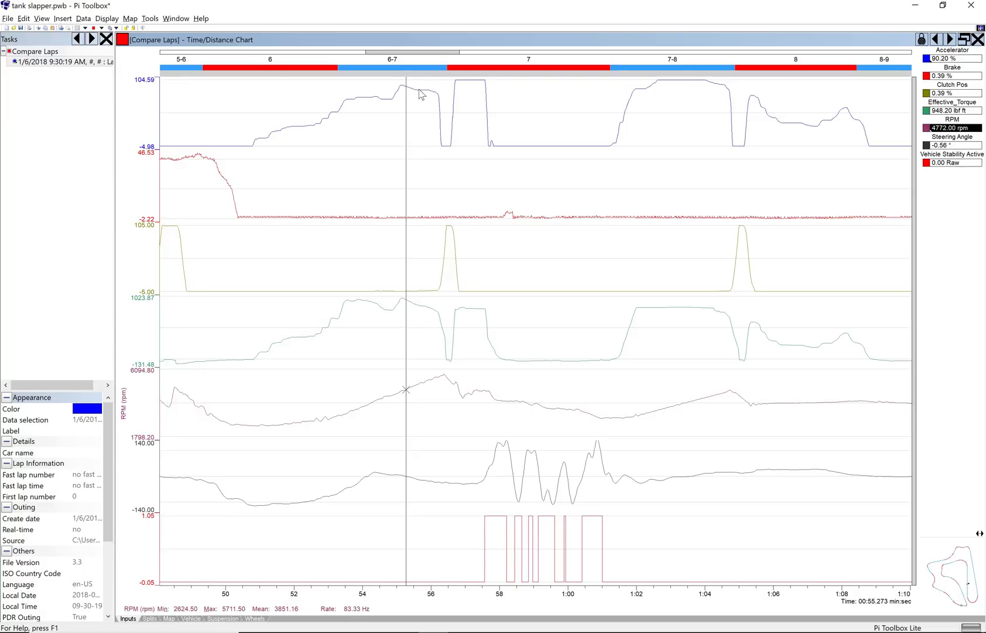
left_click(432, 98)
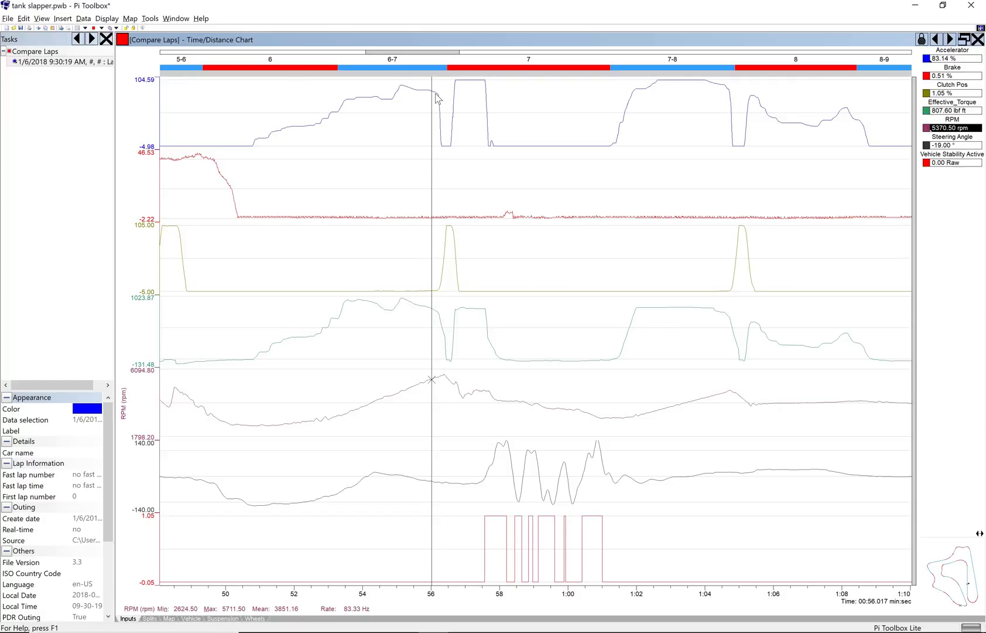
left_click(437, 98)
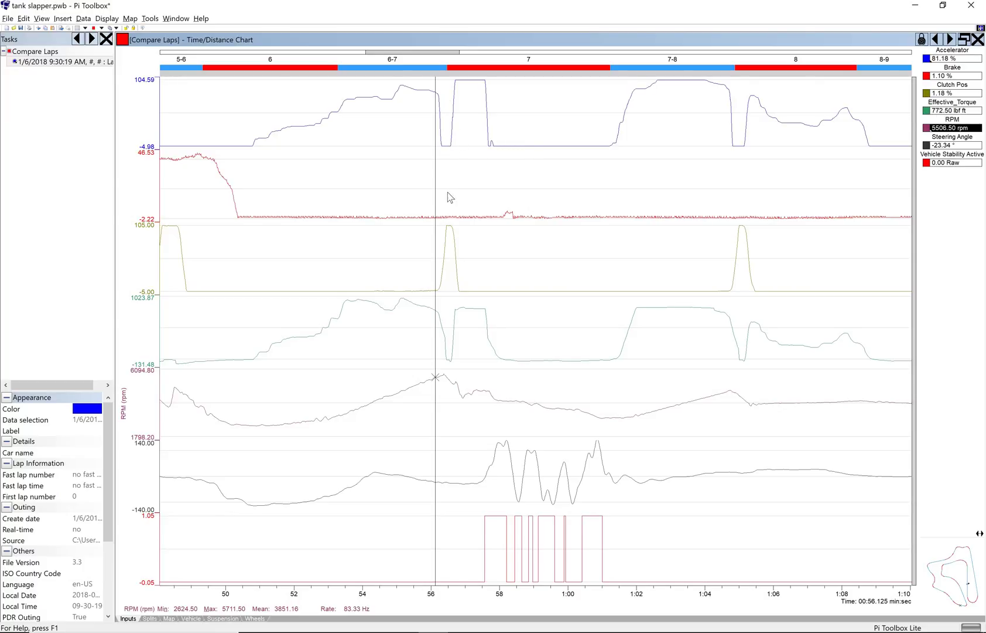
Step: Compare readouts across the gear shift, moving the marker between about 56.2 s and 56.8 s
left_click(442, 291)
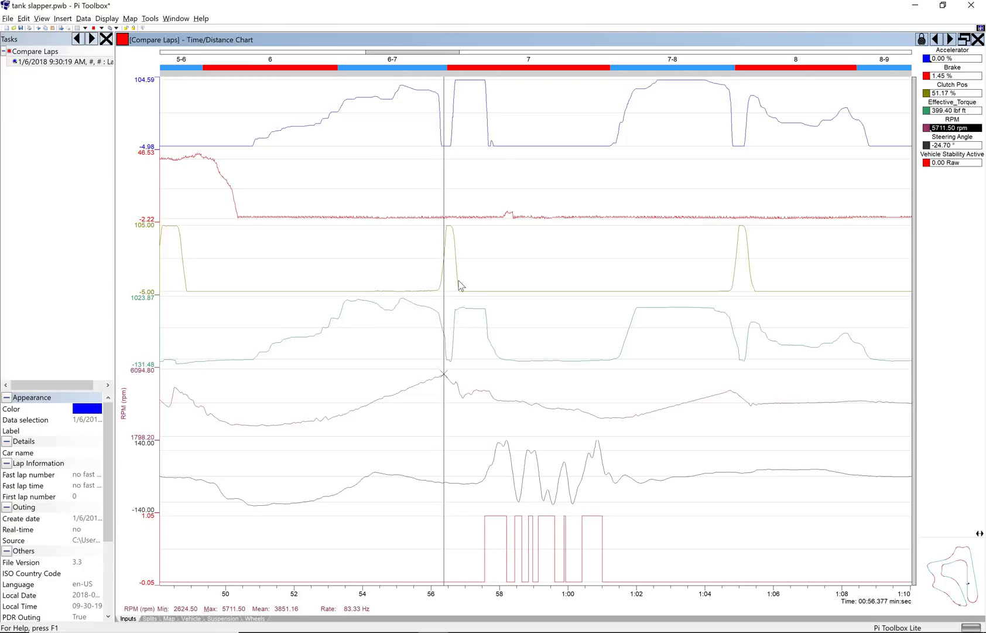
left_click(457, 288)
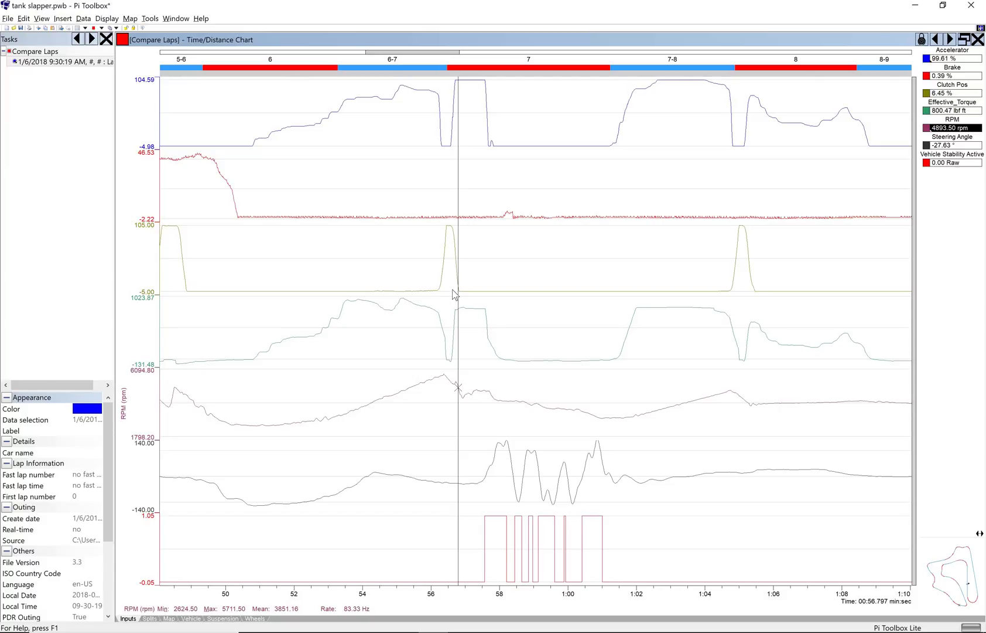
left_click(451, 116)
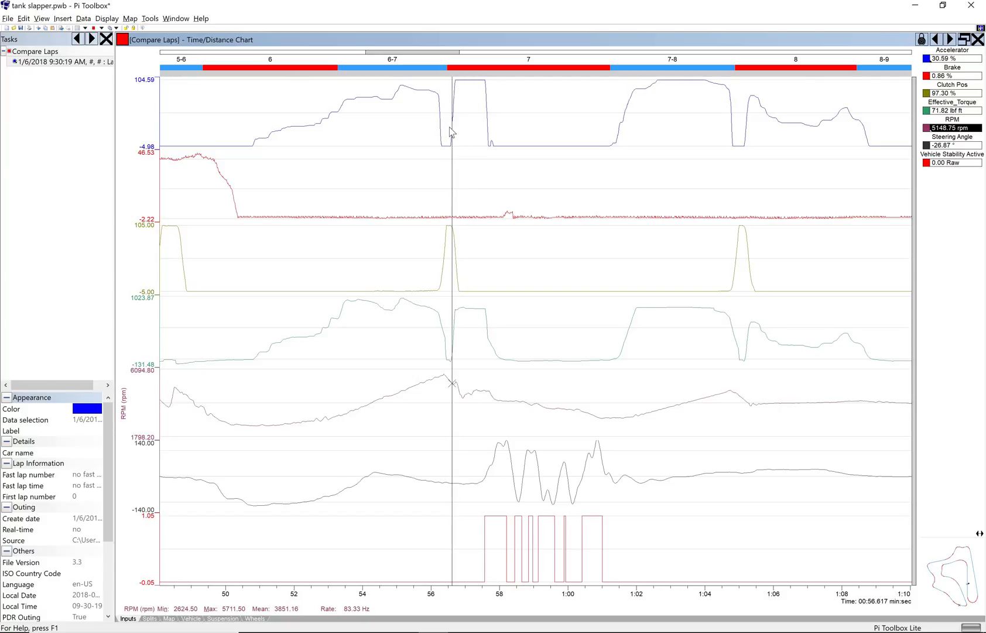
left_click(437, 100)
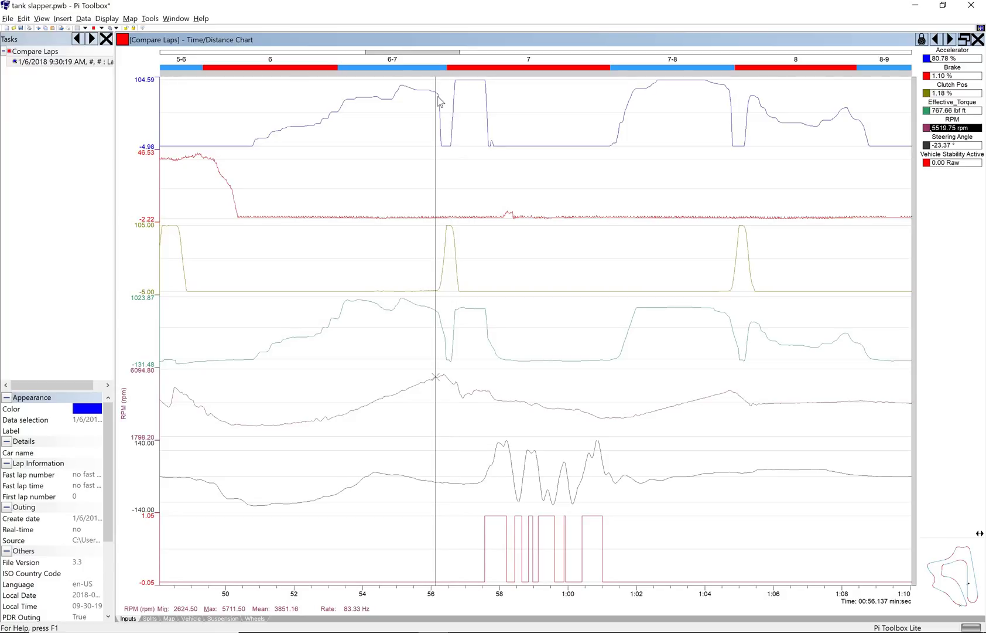
left_click(439, 105)
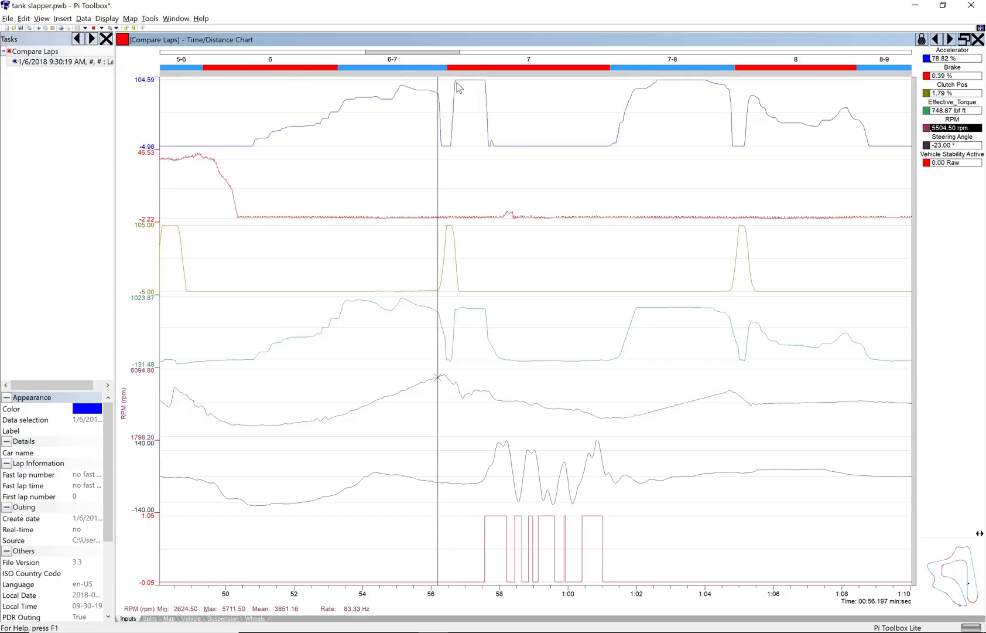
left_click(457, 91)
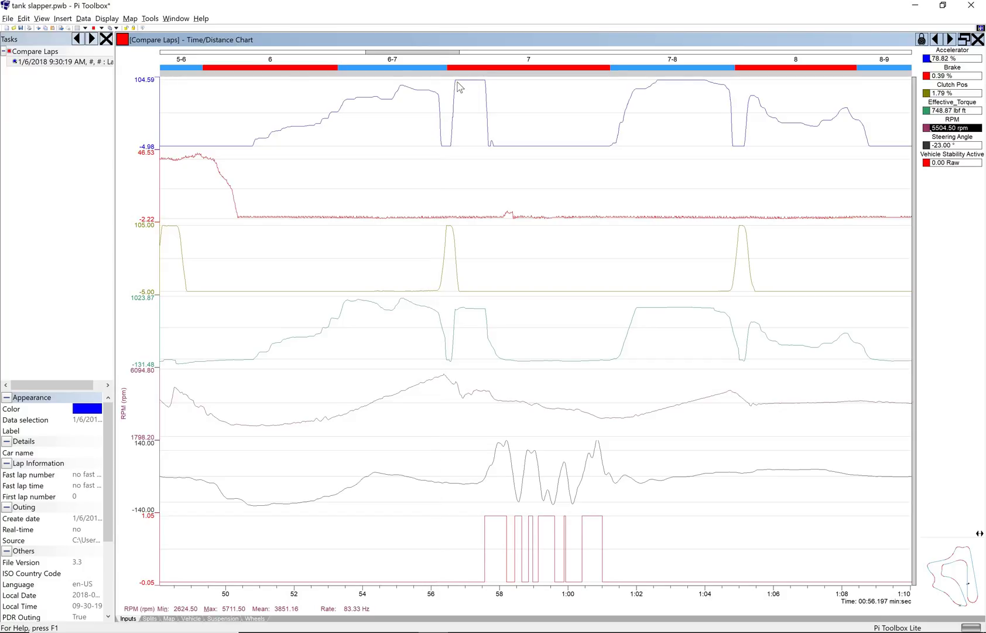
left_click(438, 323)
left_click(457, 320)
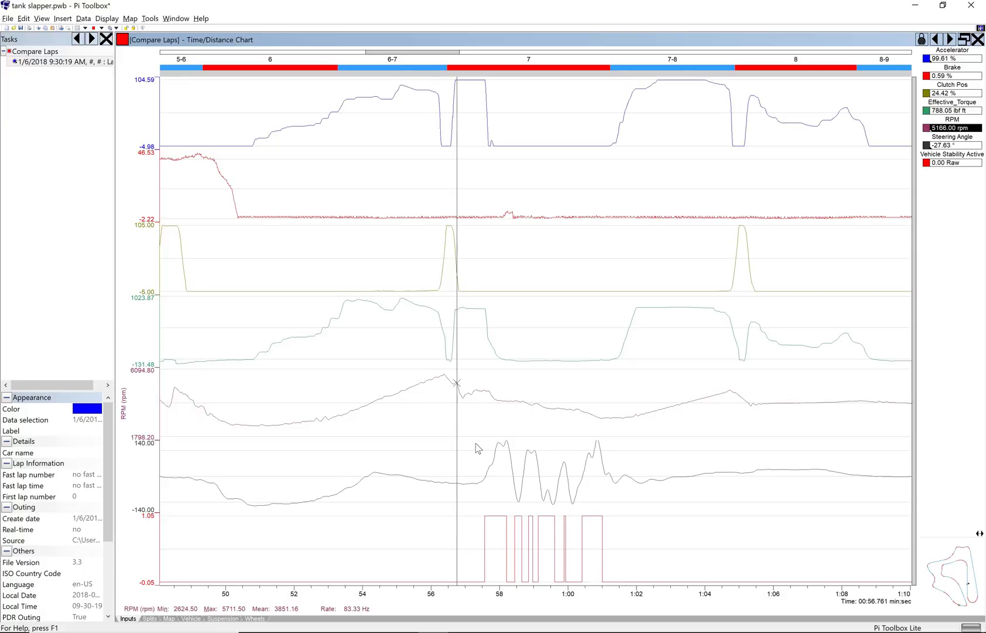
left_click(436, 313)
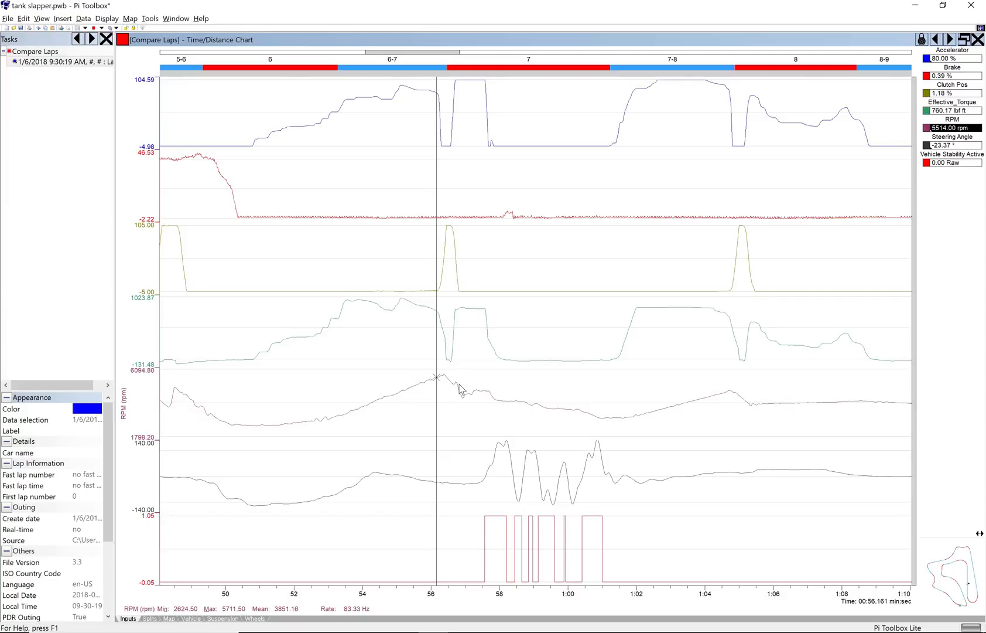
left_click(457, 317)
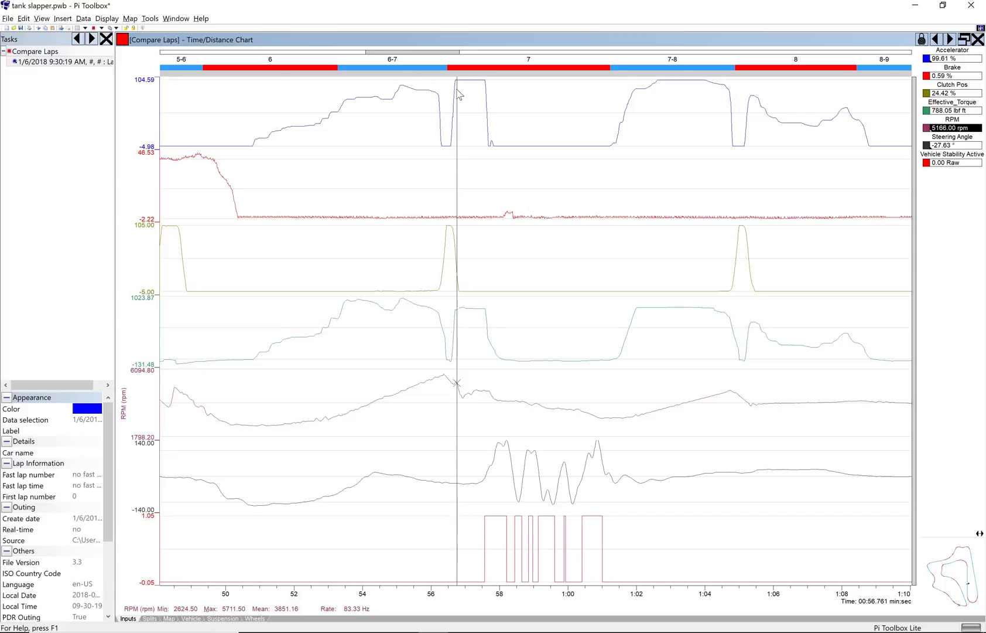
scroll(502, 99, "up", 2)
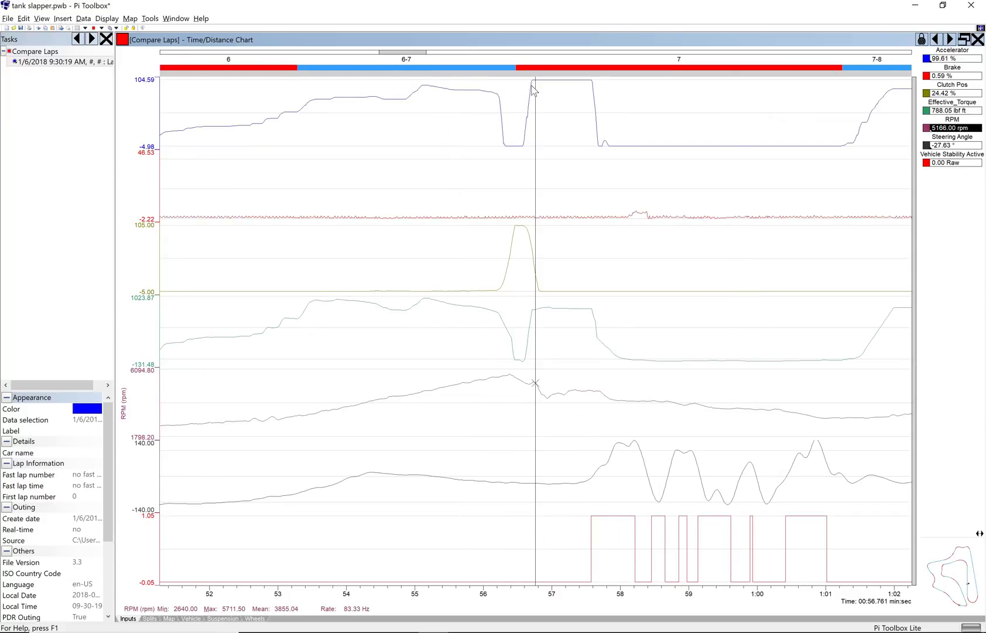
left_click(534, 88)
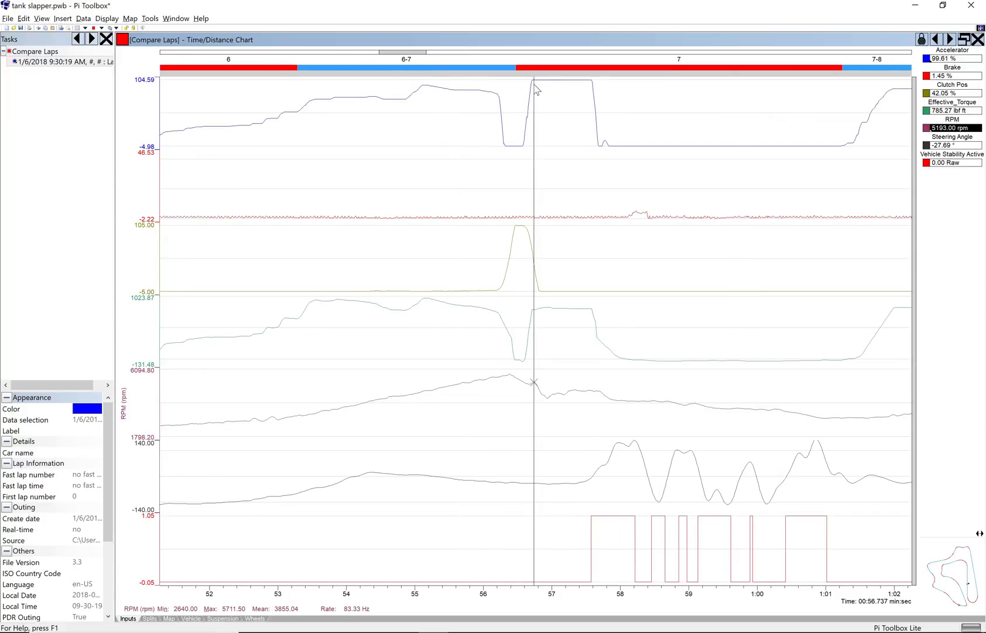
key("Left")
key("Left")
key("Left")
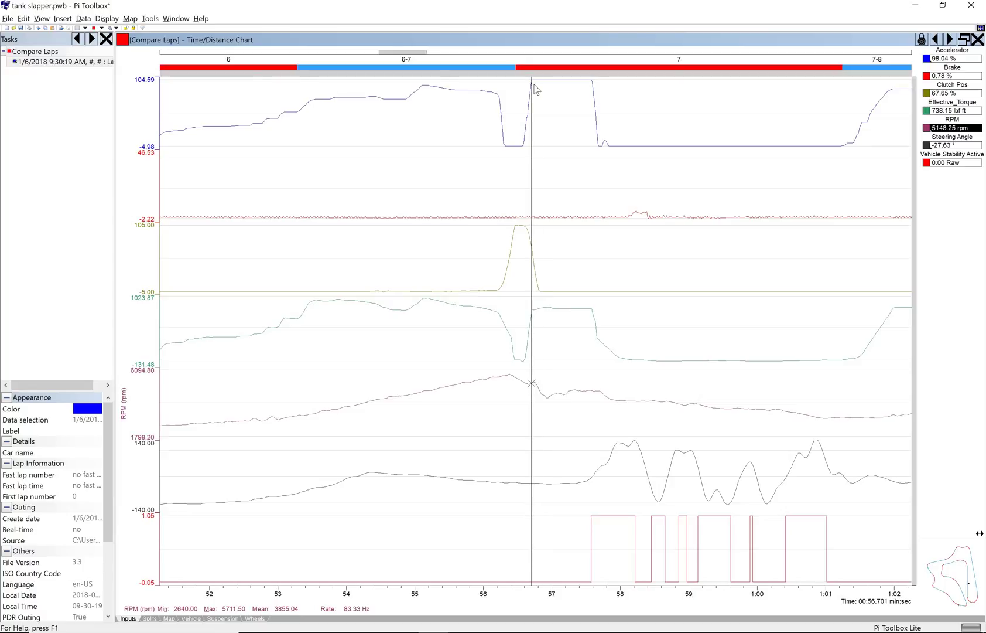
key("Left")
key("Right")
left_click_drag(530, 384, 528, 385)
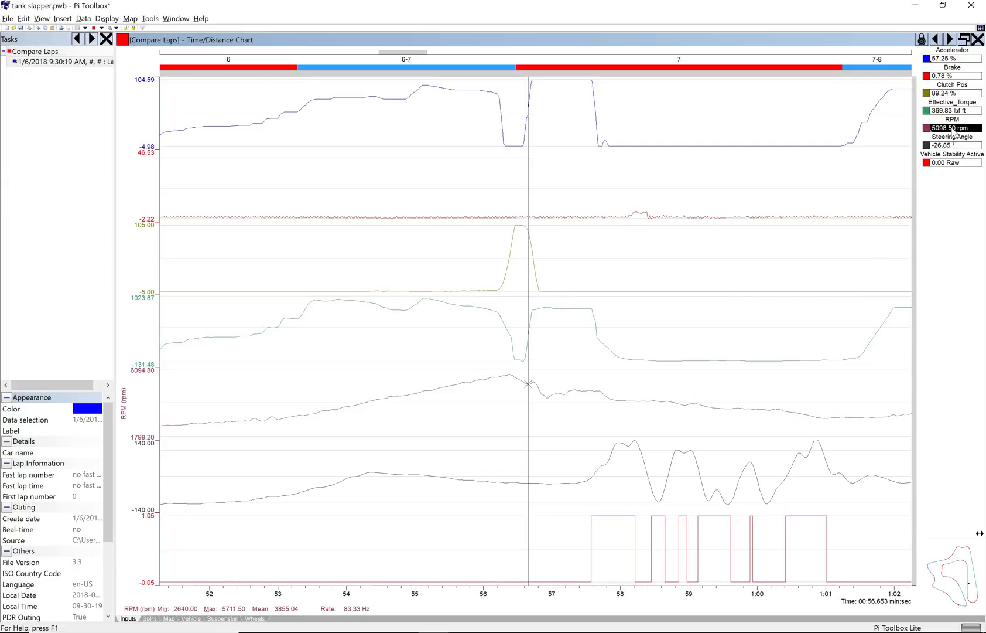
key("Left")
key("Right")
key("Left")
key("Right")
key("Right")
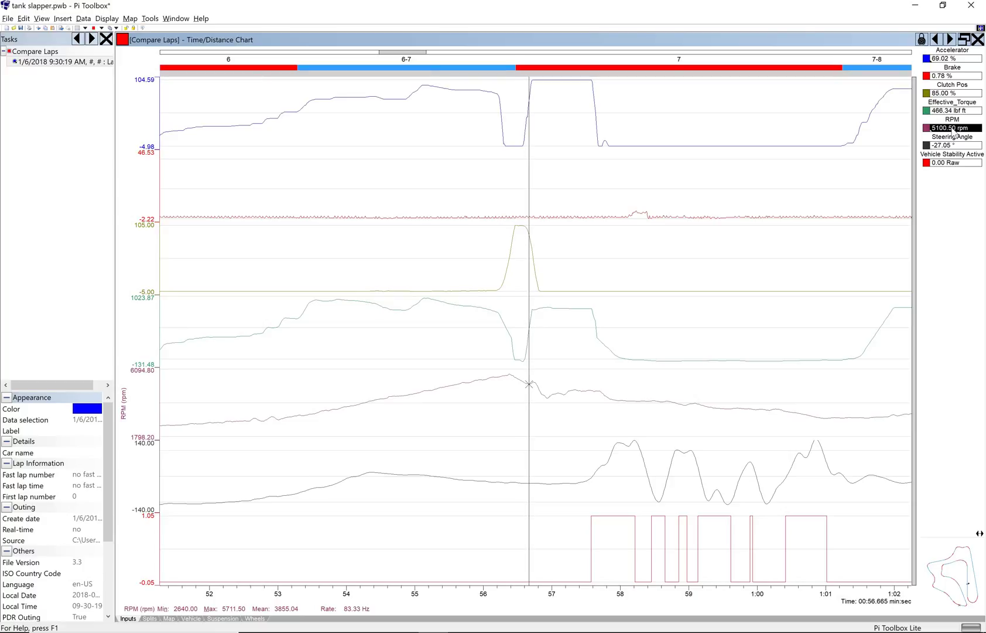
key("Right")
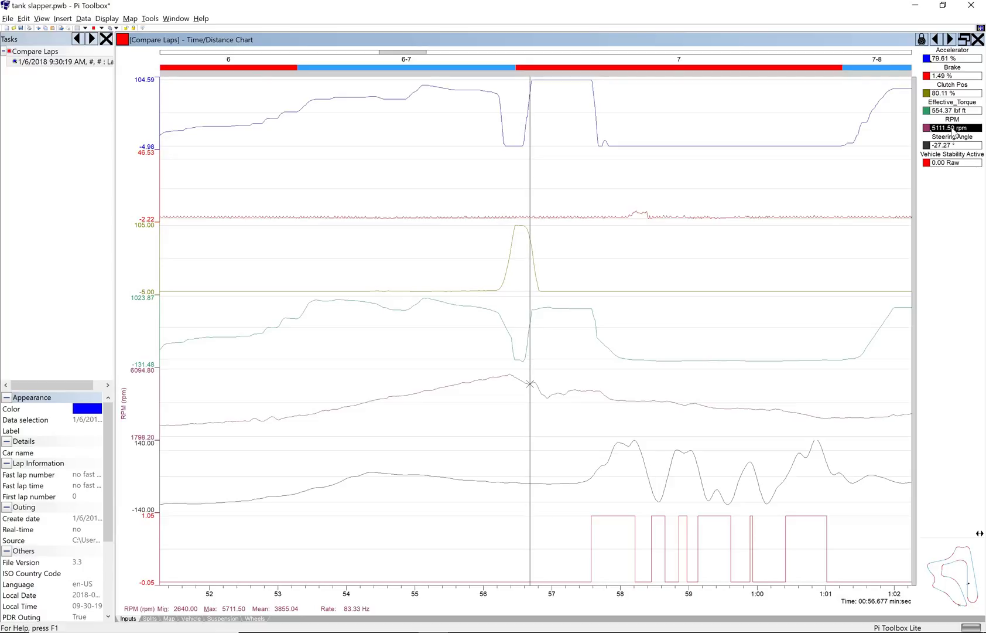
key("Left")
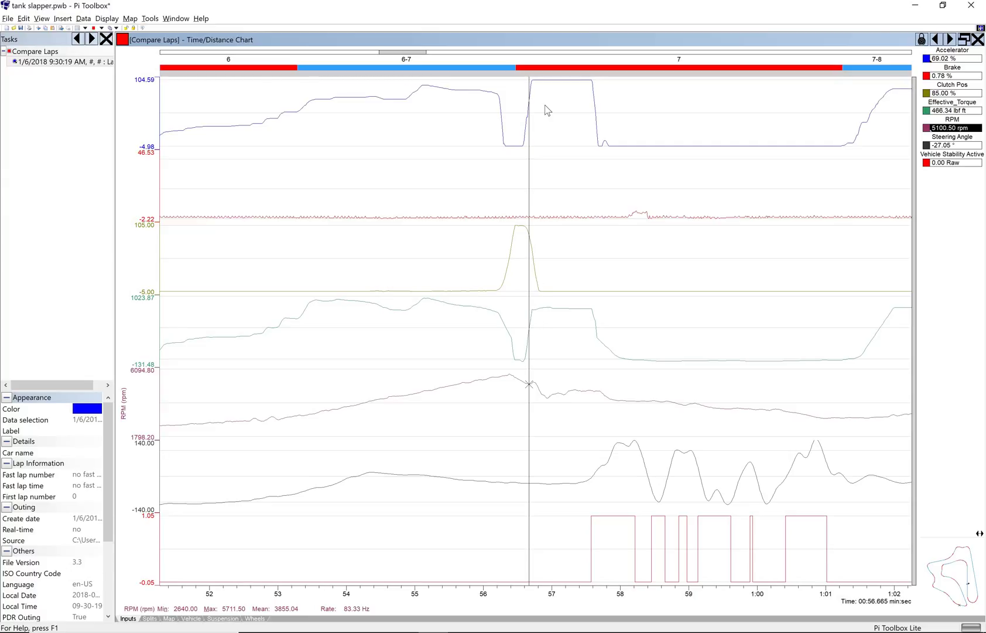
left_click(535, 88)
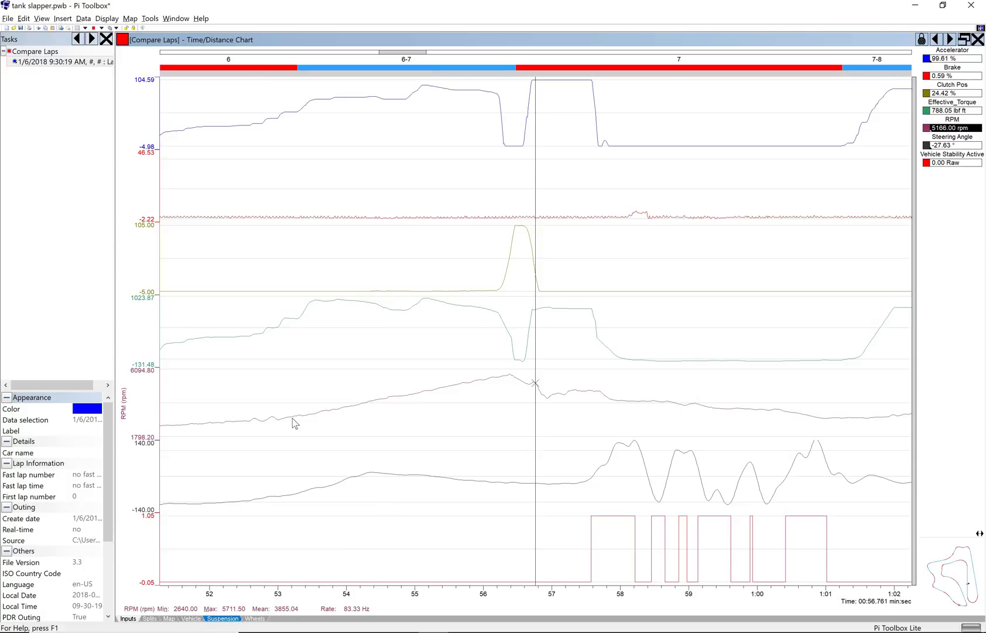
right_click(46, 63)
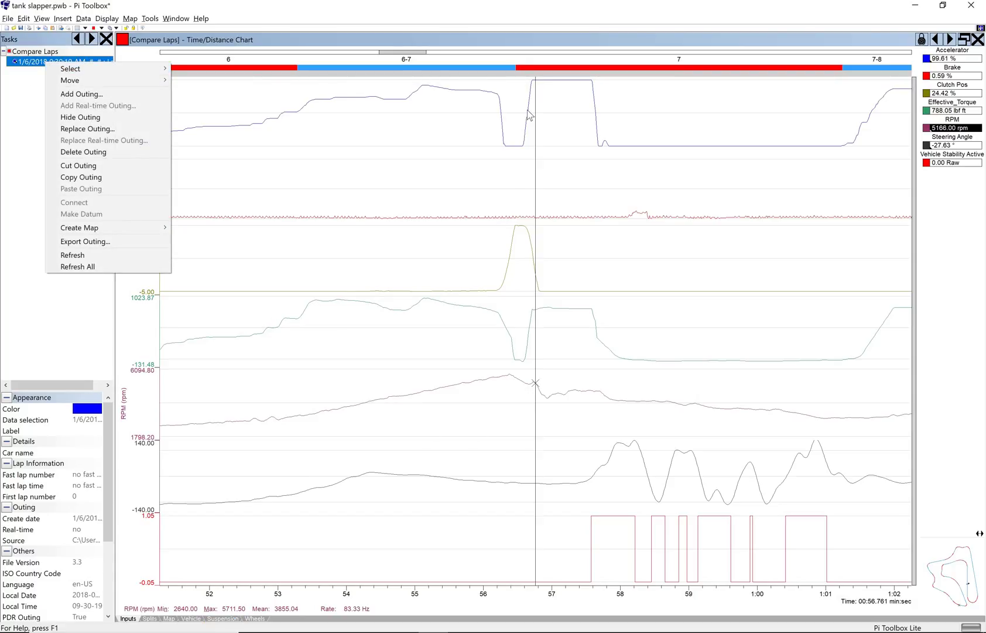
left_click(537, 166)
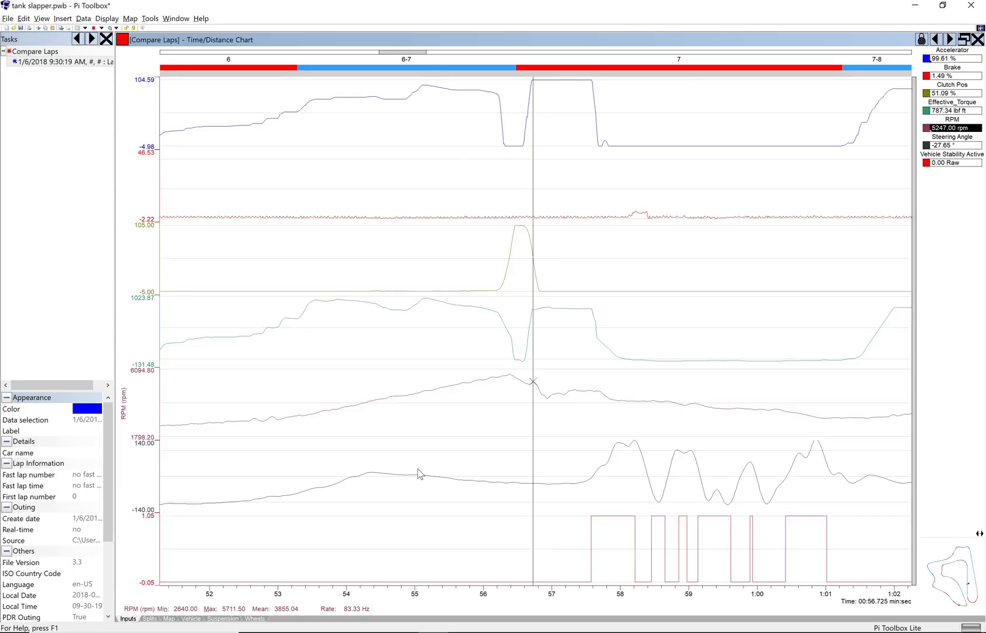
Step: Open the Wheels worksheet with its tyre temperature, pressure and wheel-speed charts
left_click(261, 618)
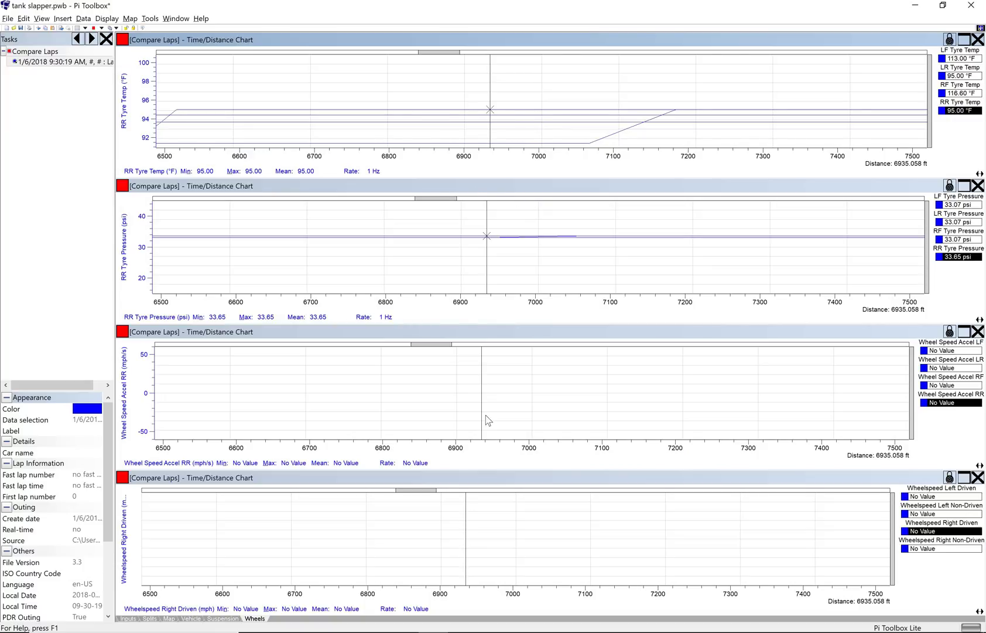
Step: Return to the Inputs sheet and step the cursor from about 57.5 s through the steering swing
left_click(128, 618)
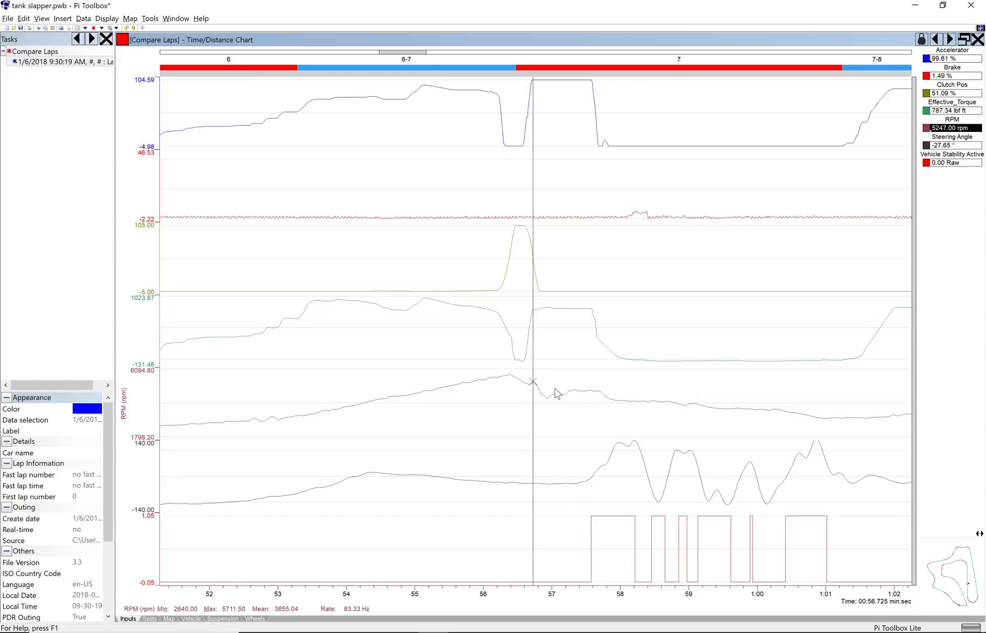
left_click(584, 487)
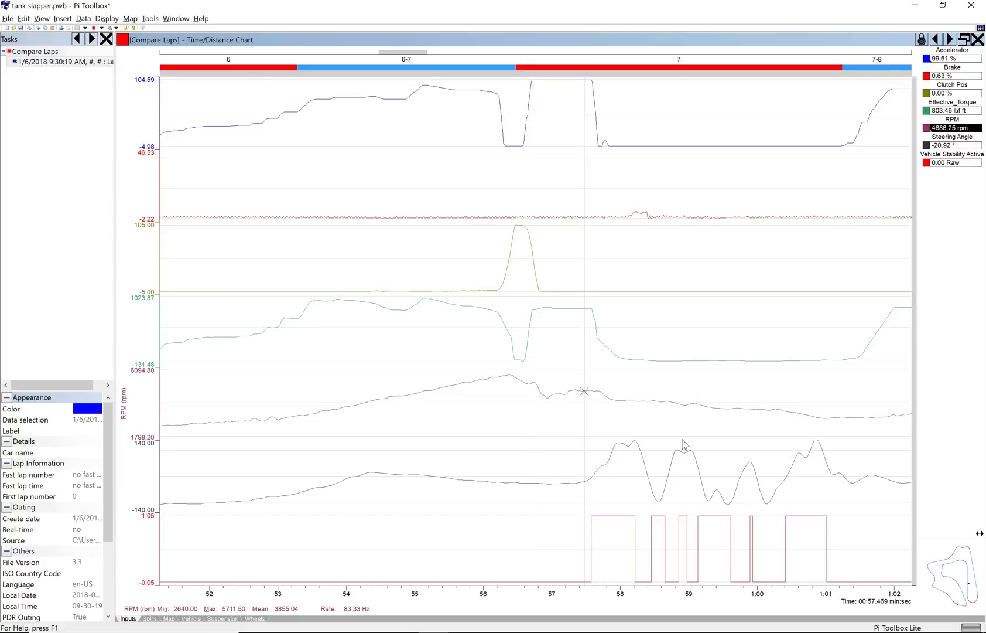
key("Right")
key("Right")
key("Right")
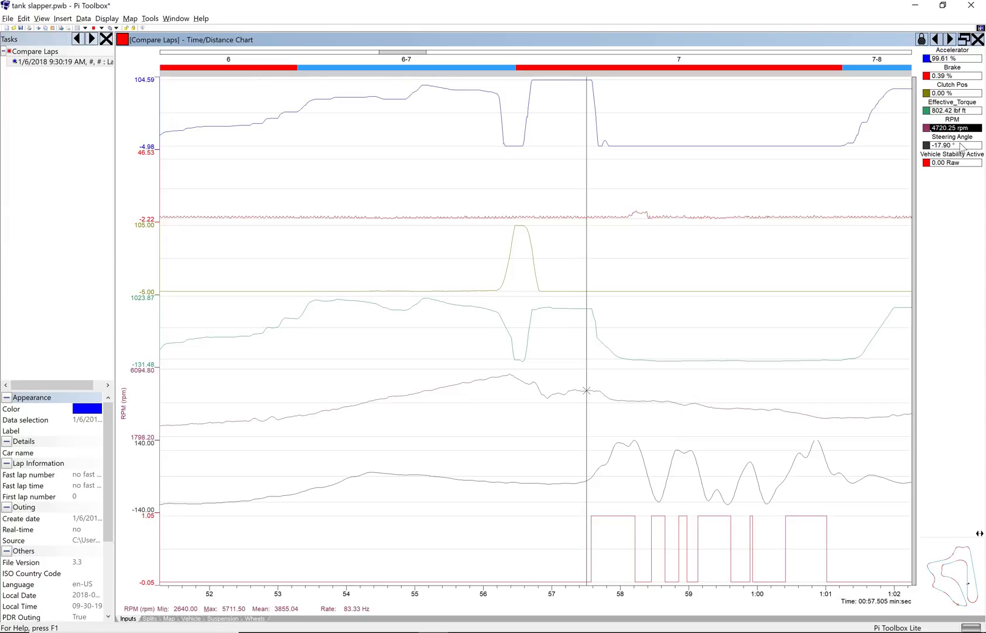
key("Right")
key("Right")
key("Right")
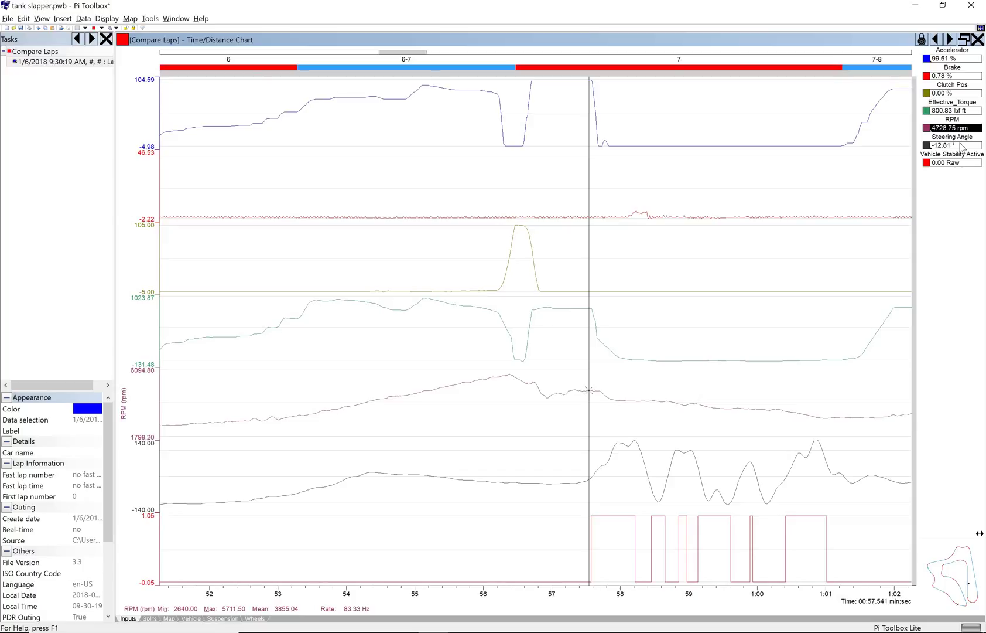
key("Right")
key("Right")
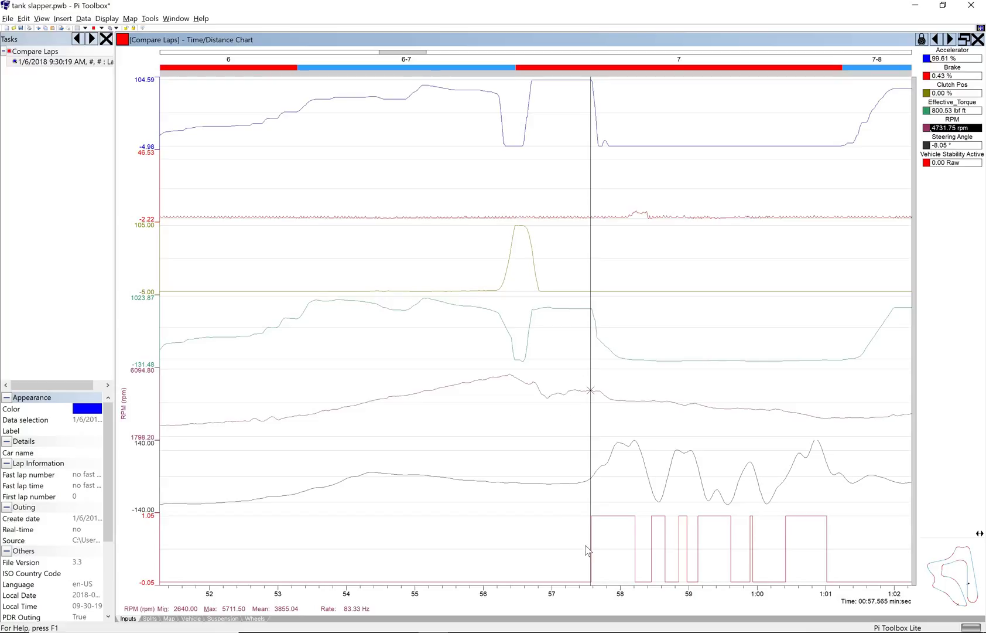
key("Right")
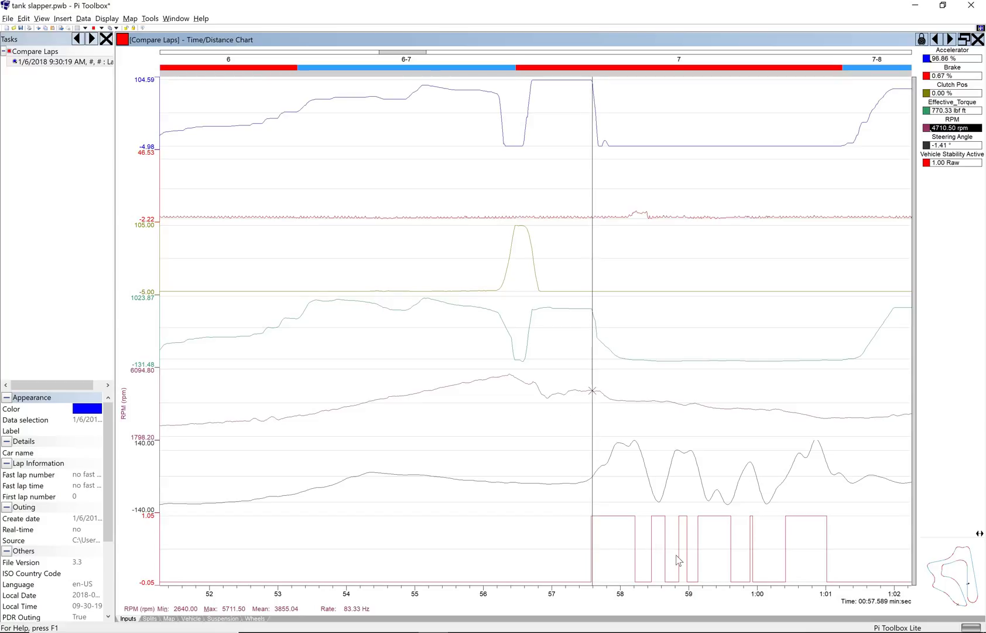
key("Right")
key("Right")
key("Right")
key("Right")
key("Right")
key("Right")
key("Right")
key("Right")
key("Right")
key("Right")
key("Right")
key("Right")
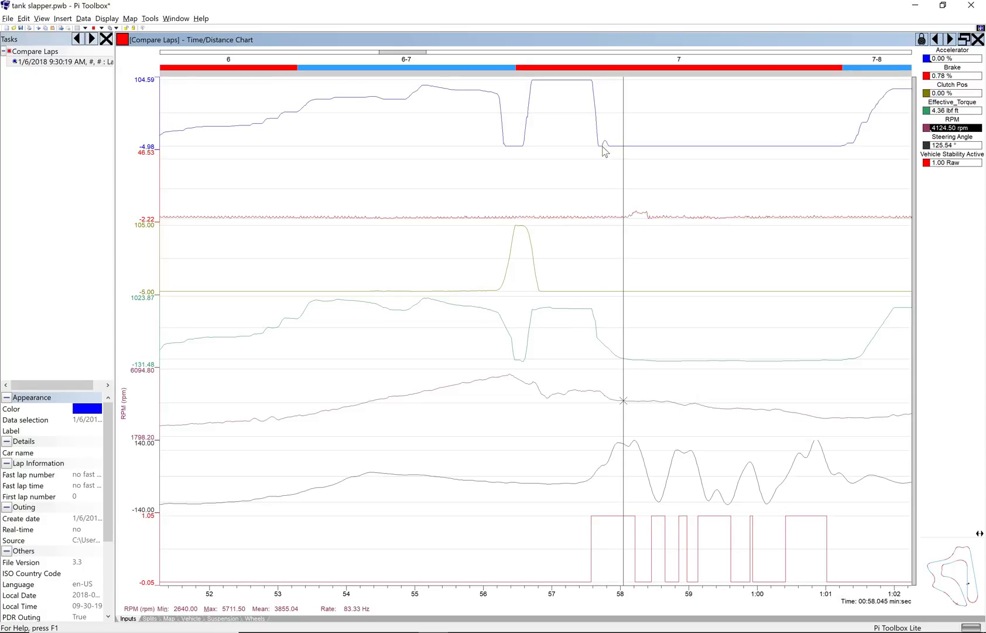
left_click(599, 149)
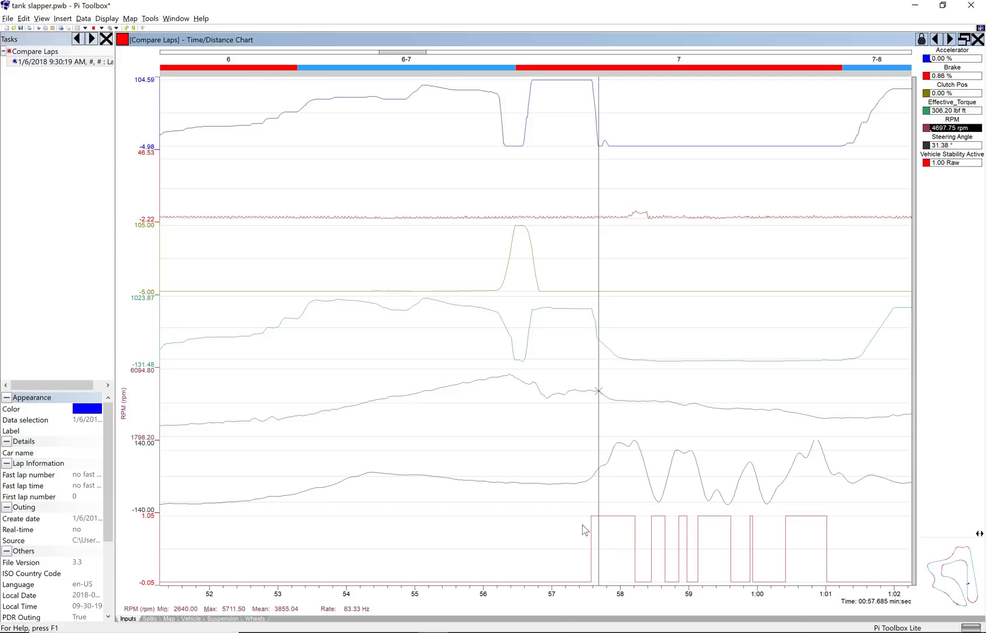
left_click(634, 582)
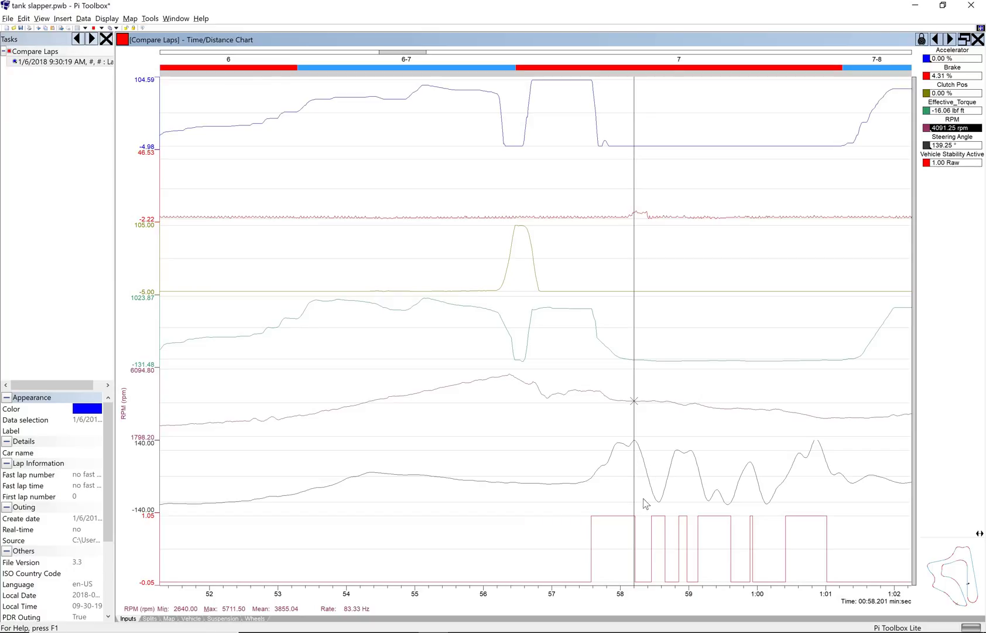
left_click(637, 538)
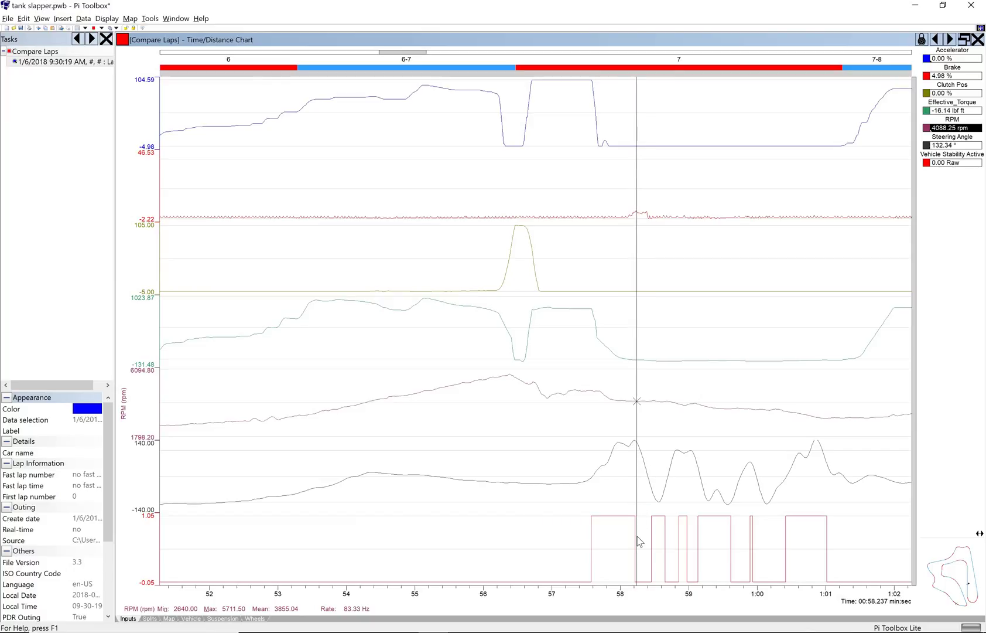
left_click(653, 495)
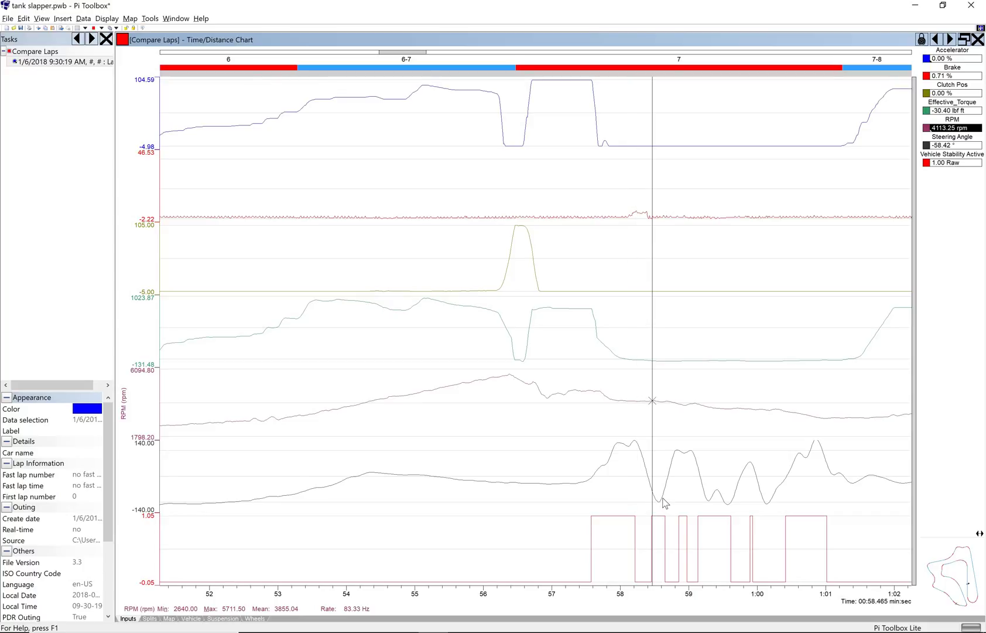
left_click(662, 498)
left_click(664, 500)
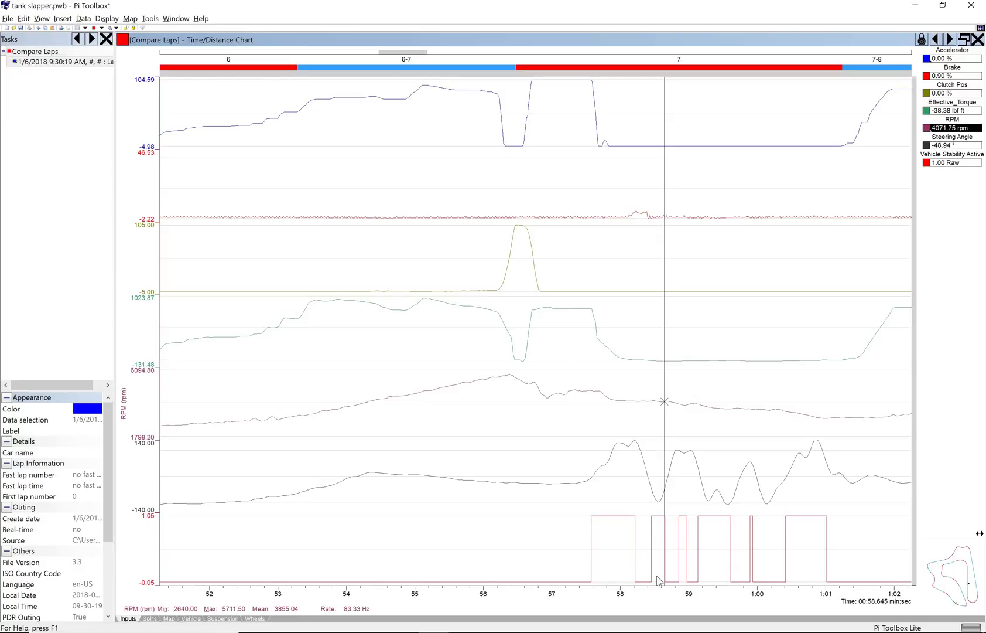
left_click(679, 521)
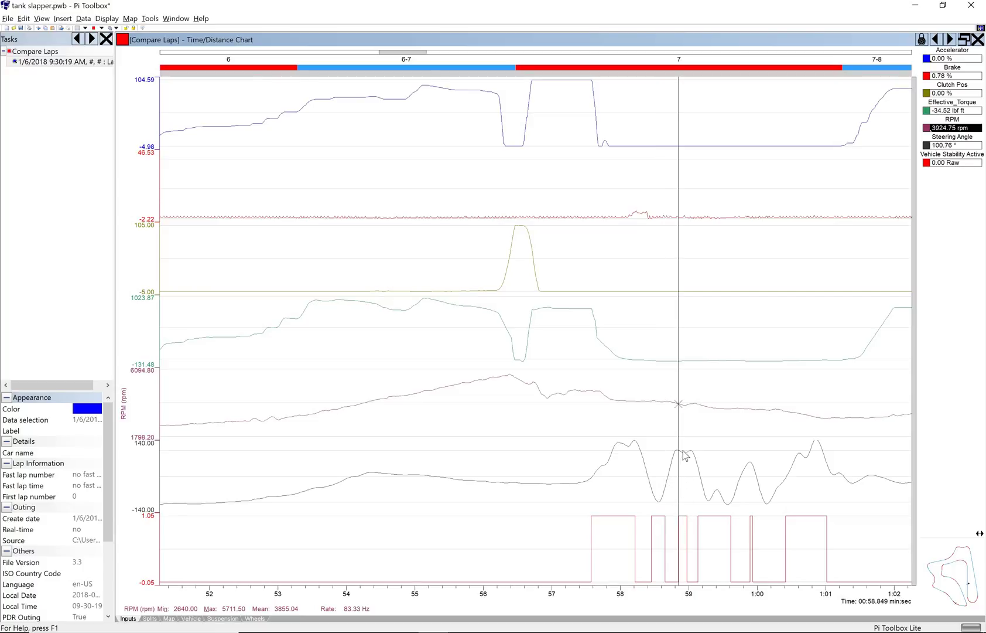
left_click(685, 516)
left_click(688, 518)
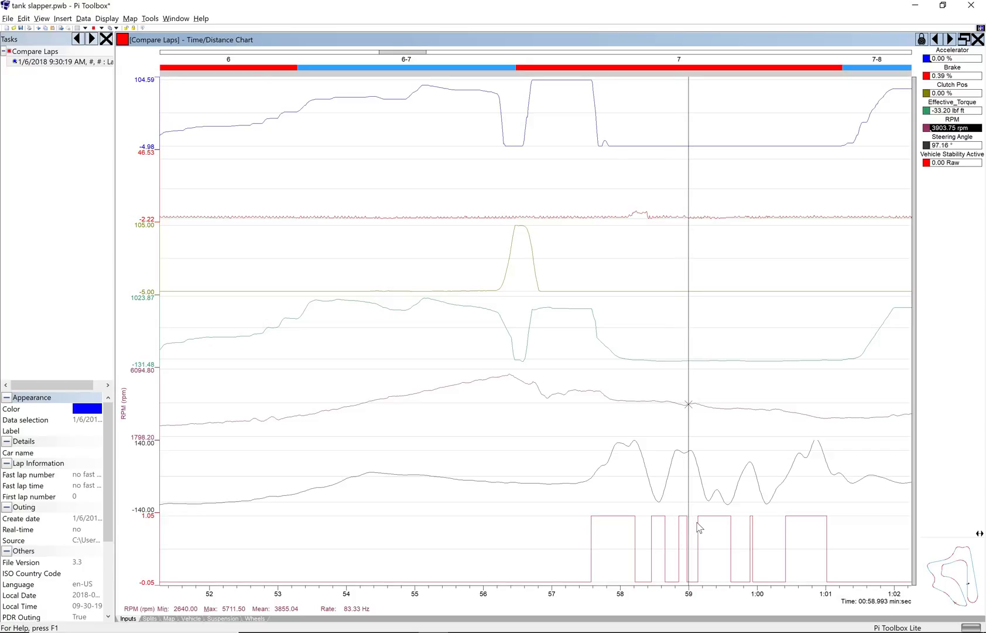
left_click(698, 525)
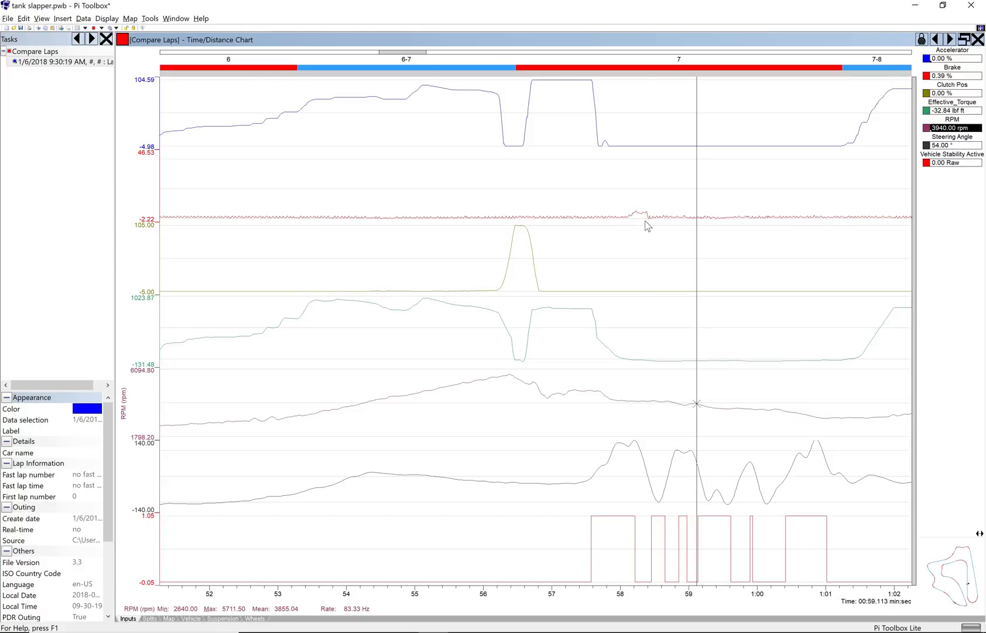
left_click(646, 222)
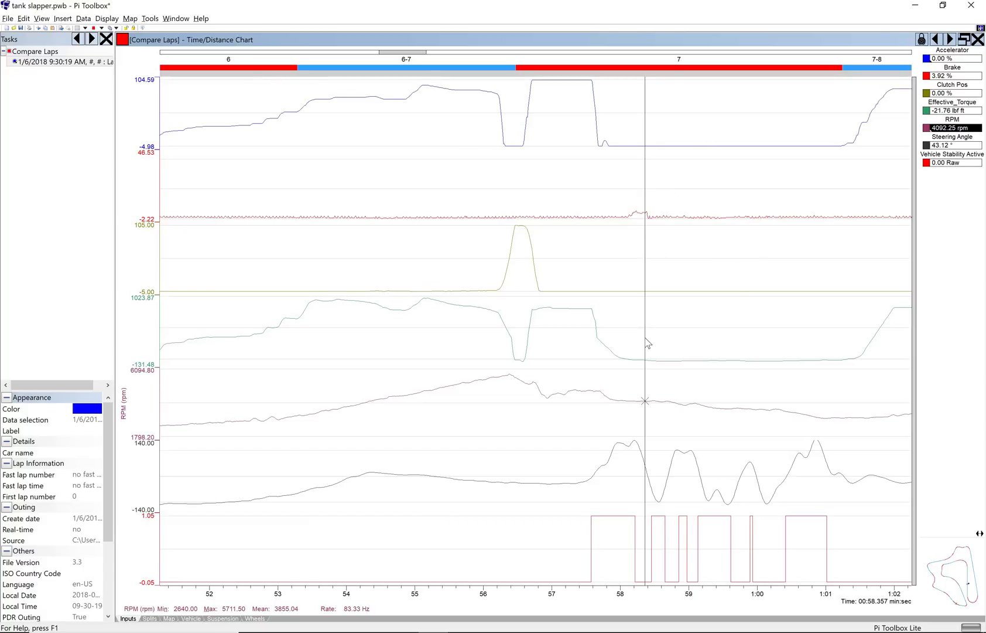
mouse_move(635, 219)
left_mouse_down()
mouse_move(650, 231)
mouse_move(632, 232)
mouse_move(648, 235)
left_mouse_up()
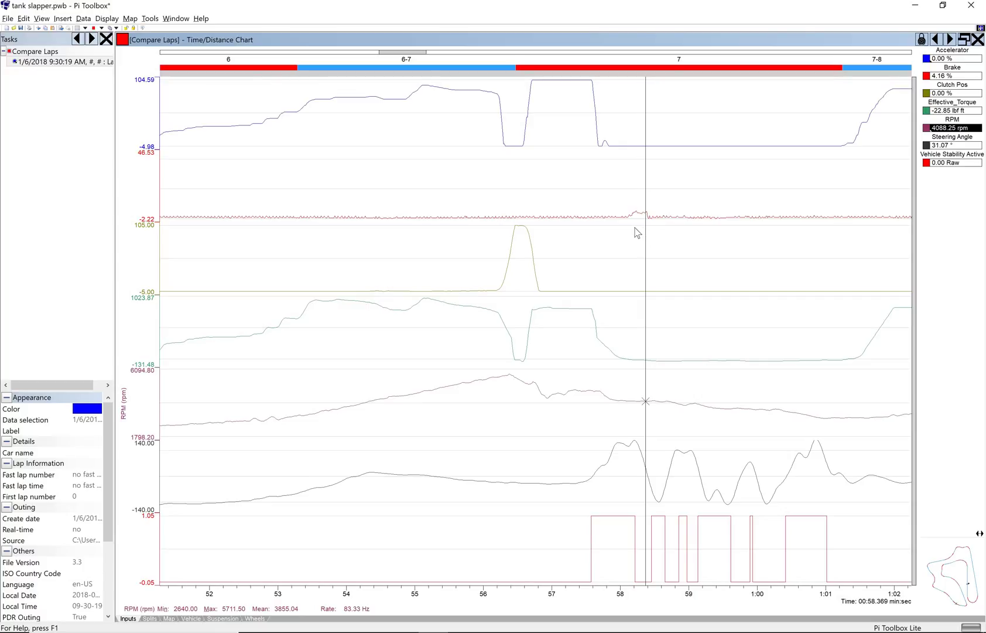
left_click_drag(636, 232, 637, 232)
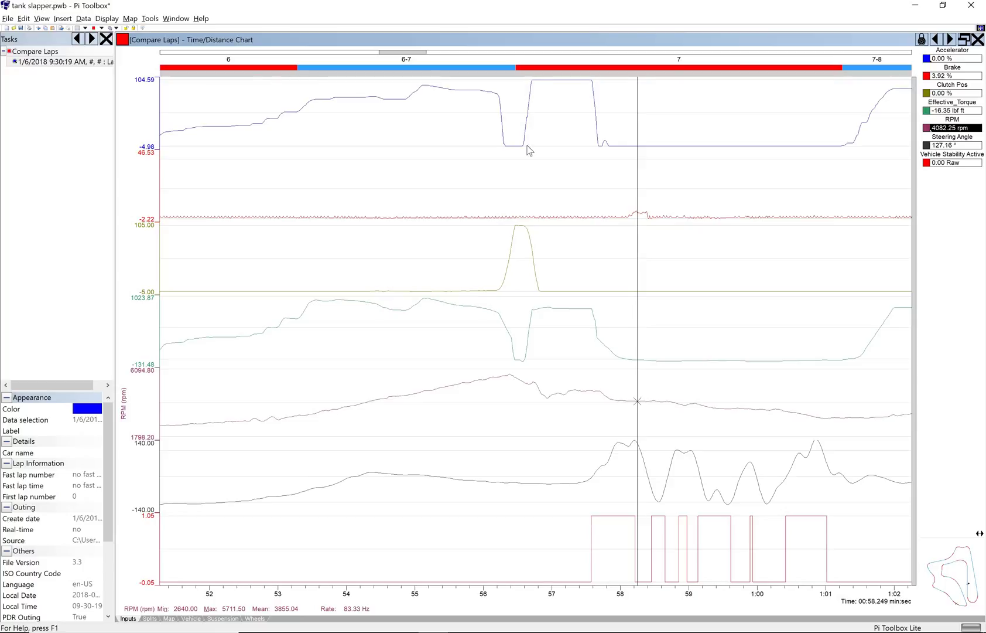
left_click(531, 85)
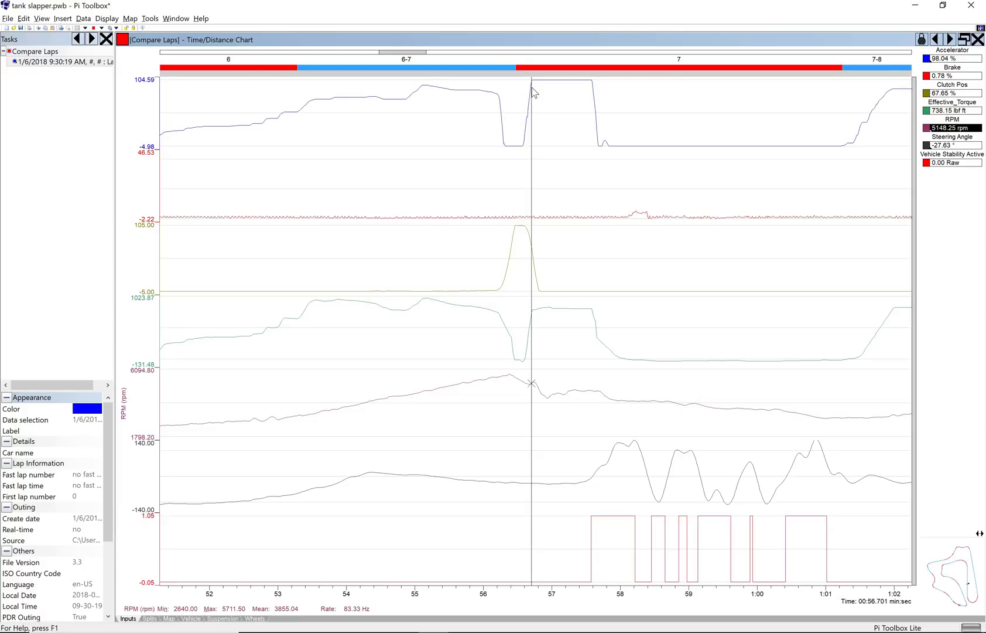
left_click(601, 148)
left_click(611, 150)
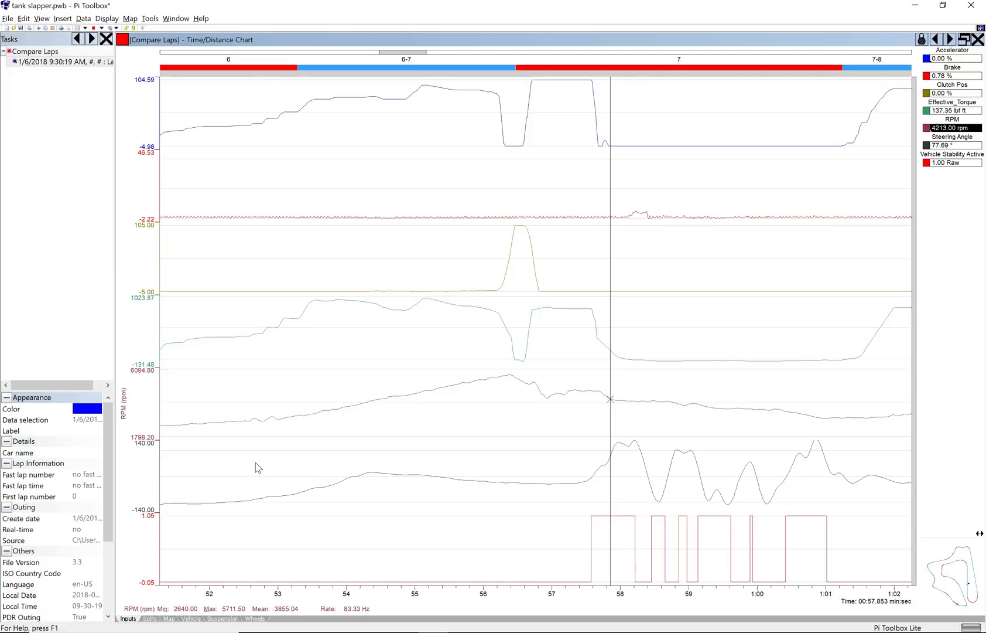
Step: Move the marker to a steering trough, then add Steering Speed from the available channels list
left_click(661, 491)
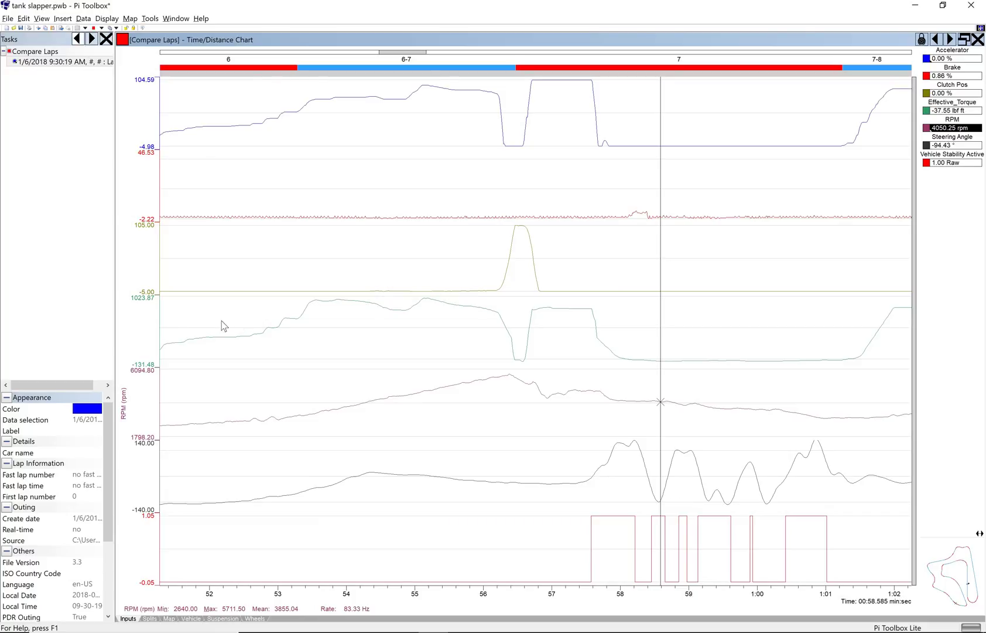
left_click(137, 428)
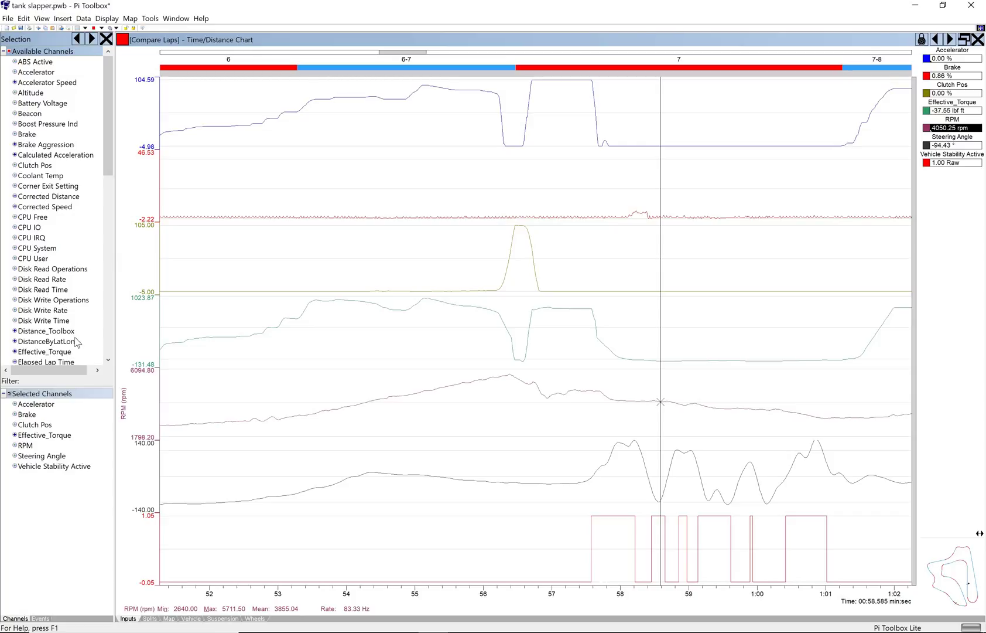
scroll(77, 344, "down", 1)
scroll(78, 339, "down", 2)
scroll(83, 324, "up", 3)
scroll(81, 324, "down", 5)
scroll(78, 326, "down", 2)
scroll(70, 327, "down", 4)
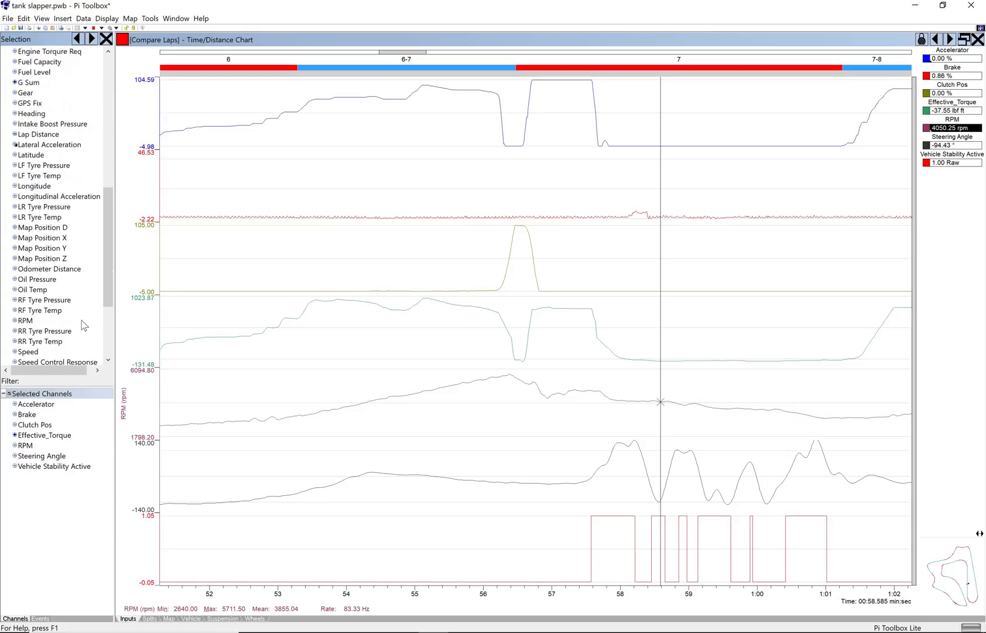
scroll(58, 329, "down", 2)
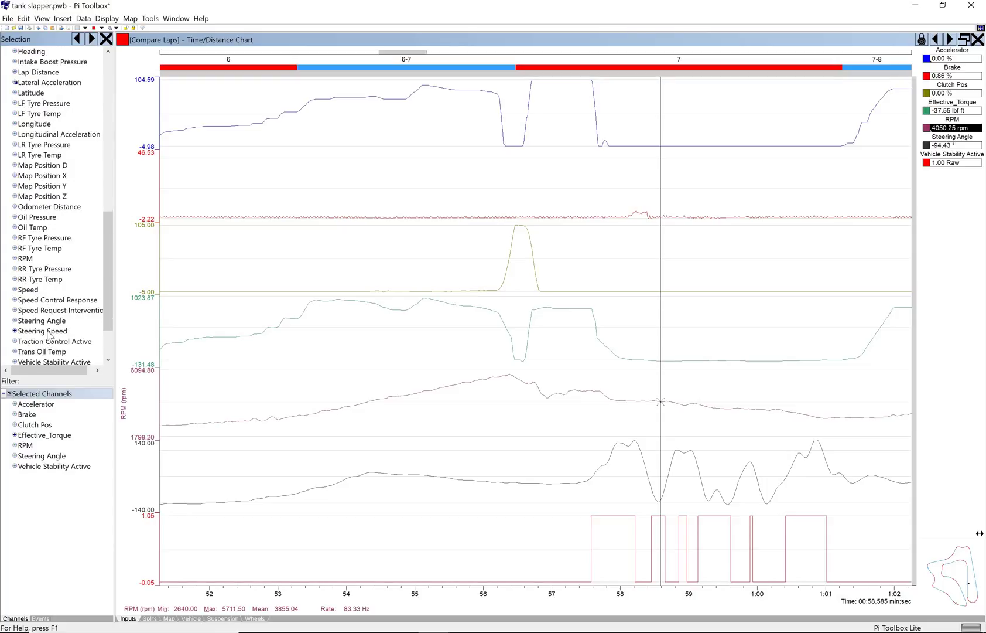
double_click(49, 332)
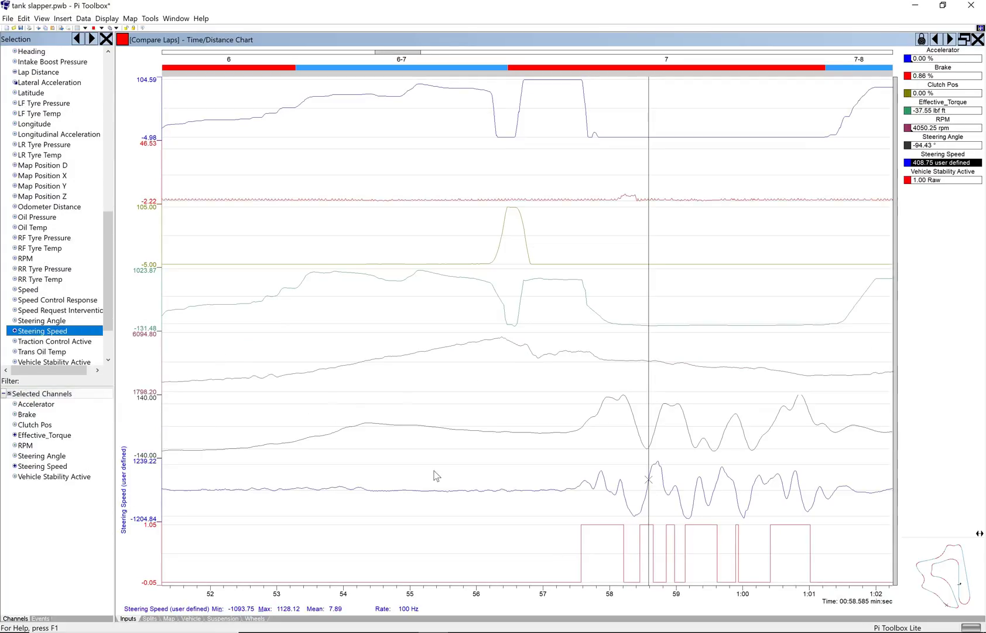
Step: Place the marker near 57.8 s and sweep it across the steering oscillation
left_click(594, 491)
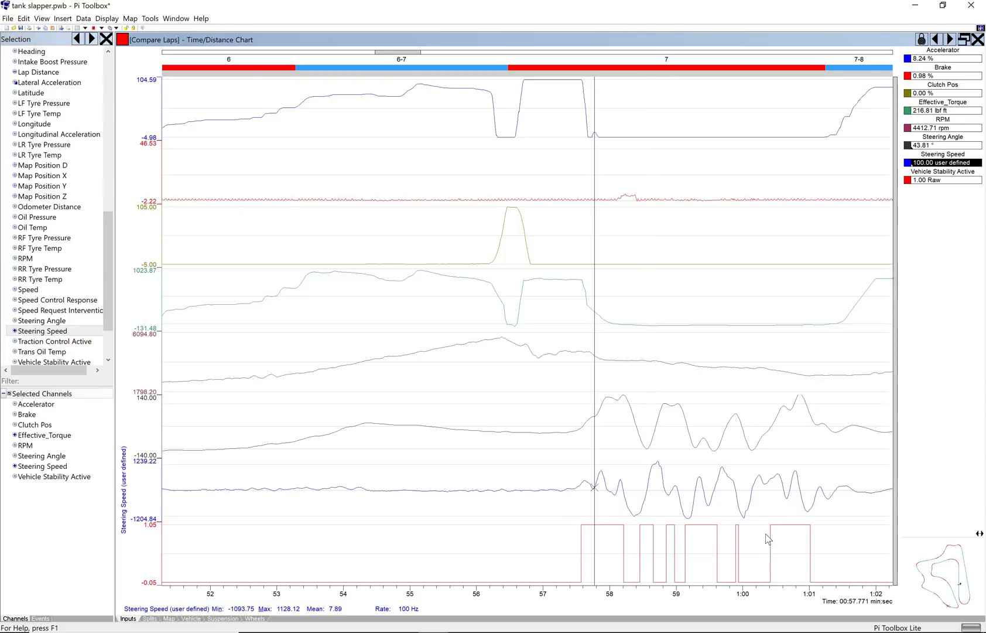
scroll(696, 532, "down", 2)
scroll(685, 533, "down", 3)
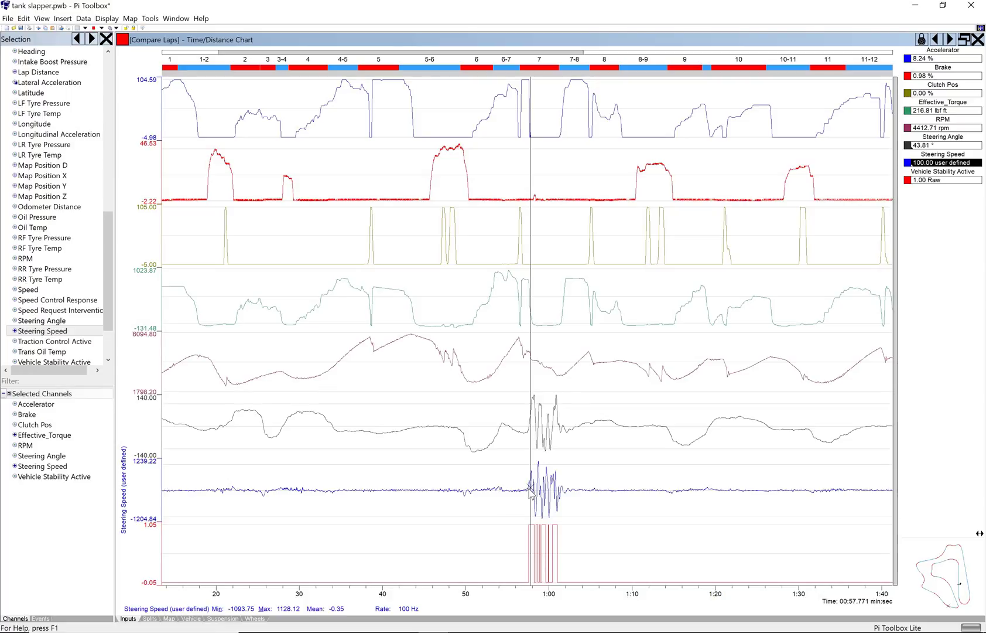
mouse_move(531, 494)
left_mouse_down()
mouse_move(564, 486)
mouse_move(531, 501)
left_mouse_up()
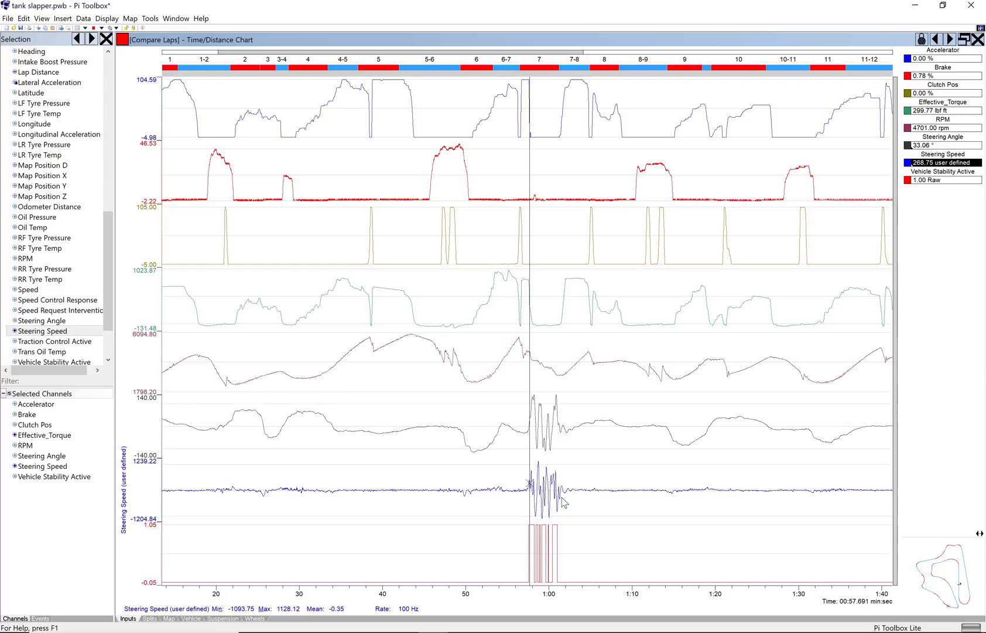
mouse_move(563, 502)
left_mouse_down()
mouse_move(542, 503)
mouse_move(561, 569)
left_mouse_up()
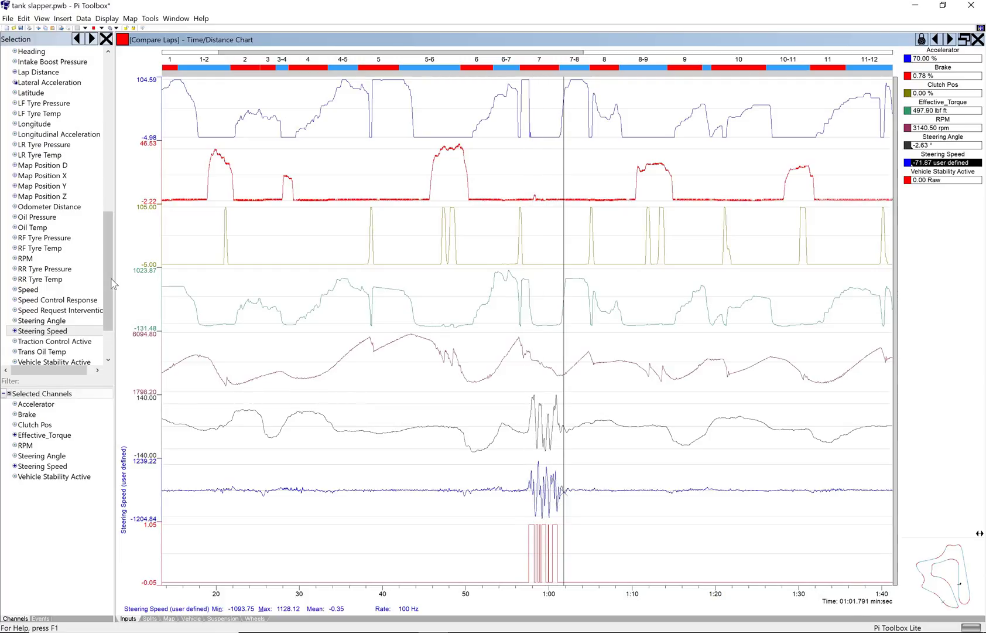
left_click_drag(111, 284, 110, 127)
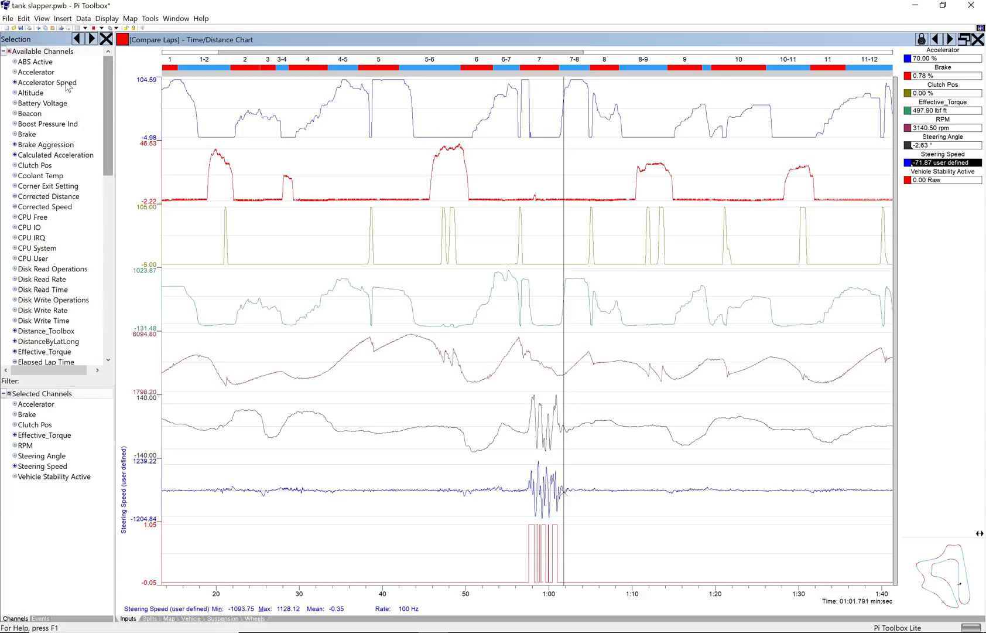
Step: Add the Accelerator Speed trace and place the marker on its spike near 38 s
double_click(66, 82)
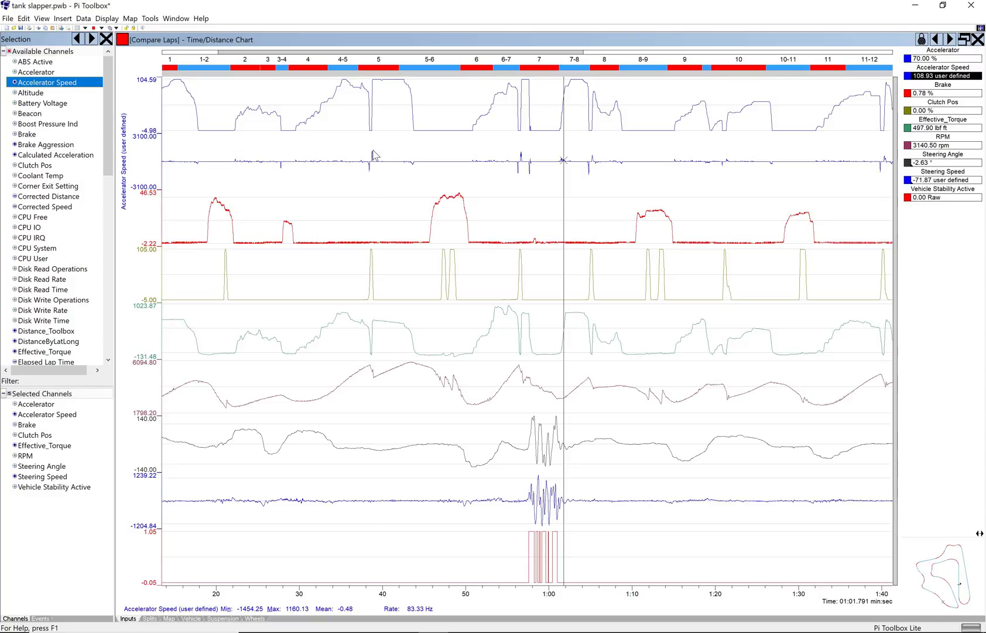
left_click(374, 165)
left_click(369, 175)
left_click(369, 164)
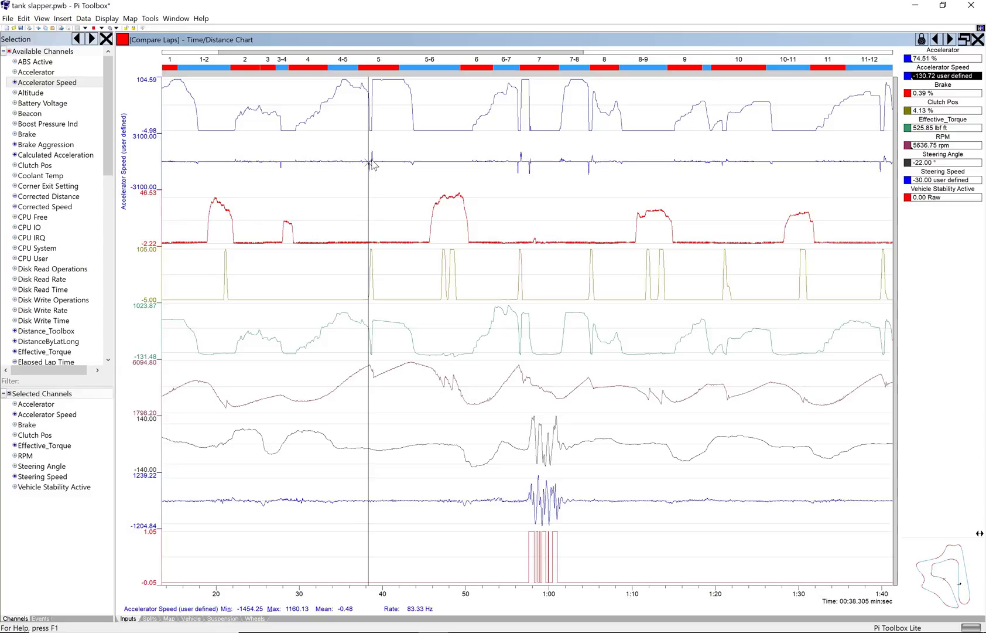
Step: Step past the spike and sweep the marker through the oscillation to 1:04
left_click(371, 164)
left_click(522, 168)
left_click(405, 165)
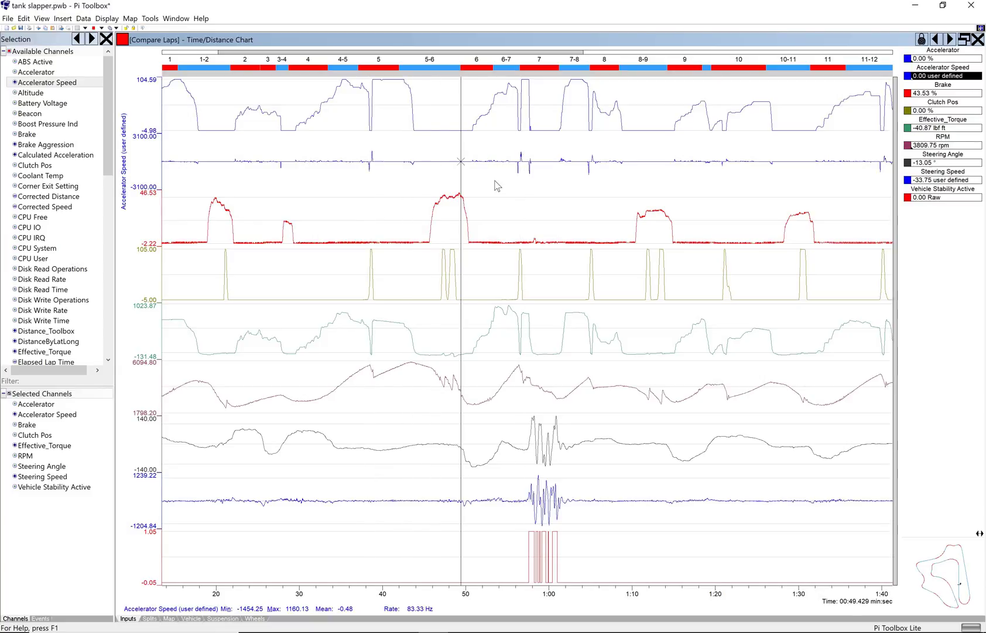
left_click_drag(550, 188, 614, 191)
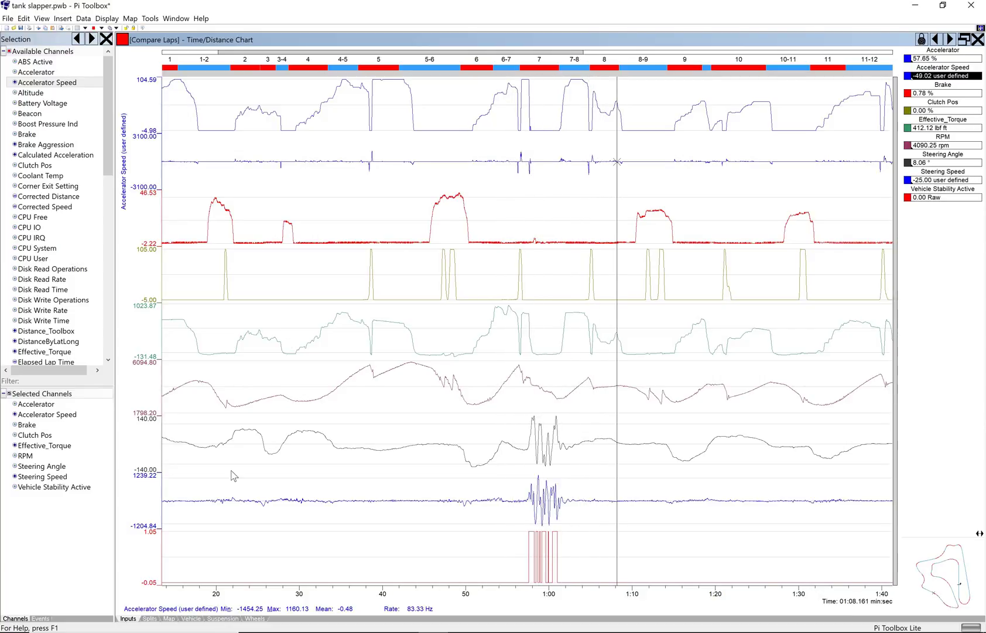